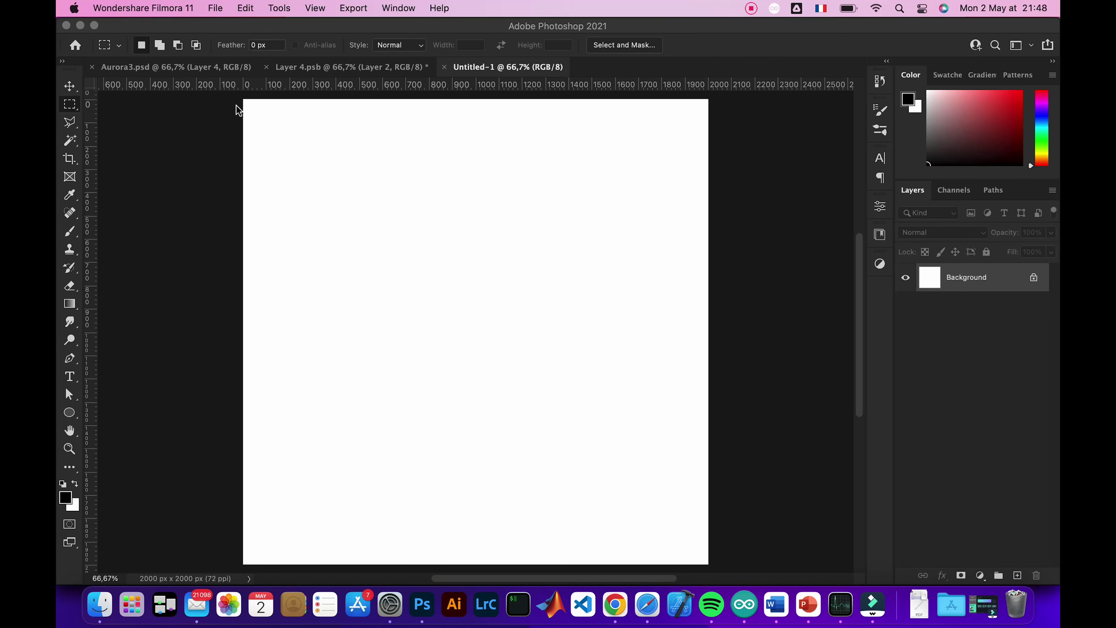
# - Add Layer 1 and brush saturated purple across the lower half of the canvas
pyautogui.click(1017, 575)
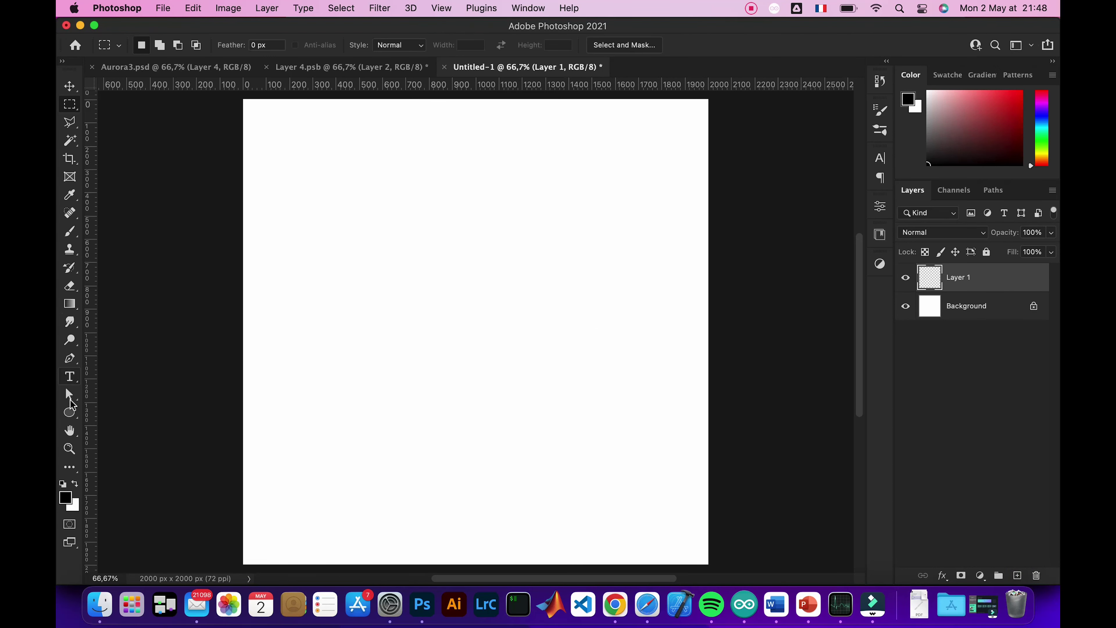
pyautogui.press('i')
pyautogui.click(66, 498)
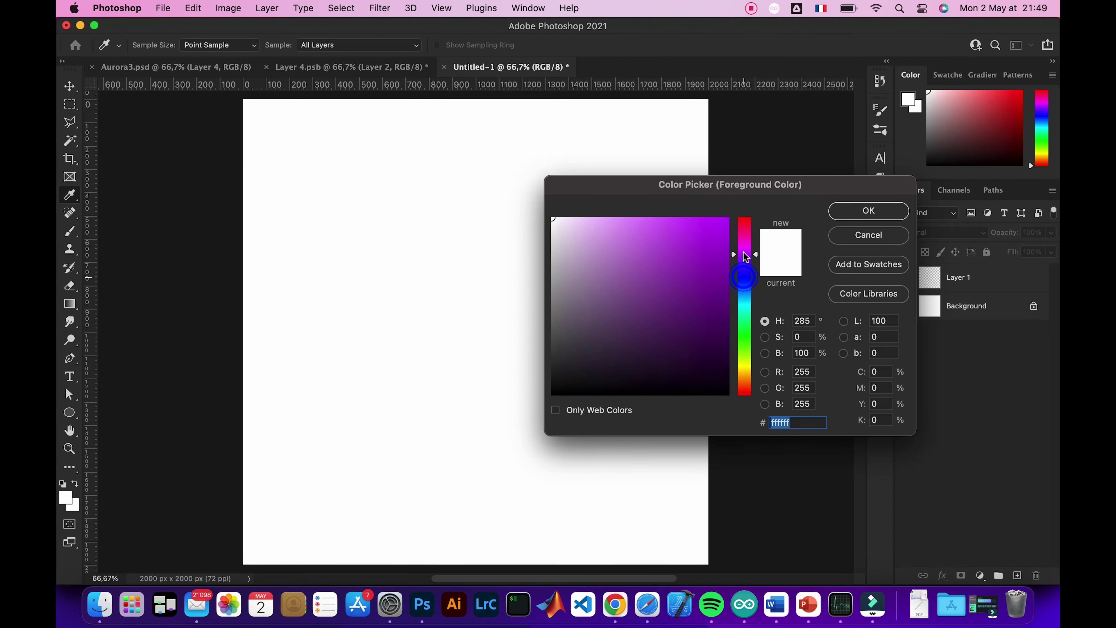
pyautogui.click(715, 245)
pyautogui.click(868, 211)
pyautogui.press('b')
pyautogui.click(930, 276)
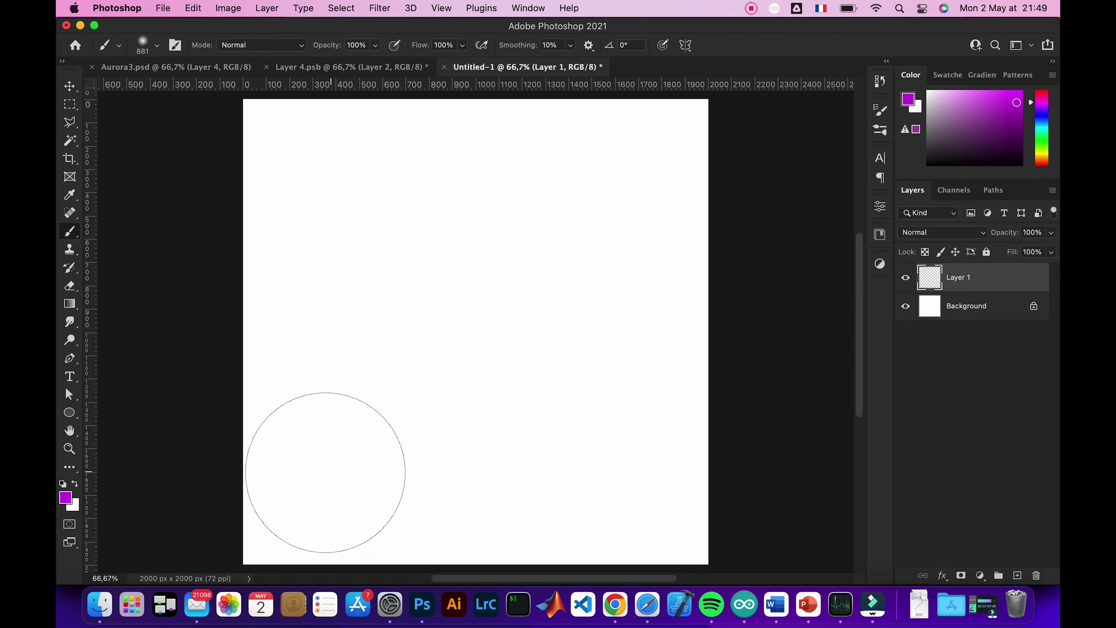
pyautogui.moveTo(323, 468); pyautogui.dragTo(353, 258)
# - Brush crimson across the top and blend it smoothly into the purple below
pyautogui.press('i')
pyautogui.click(66, 499)
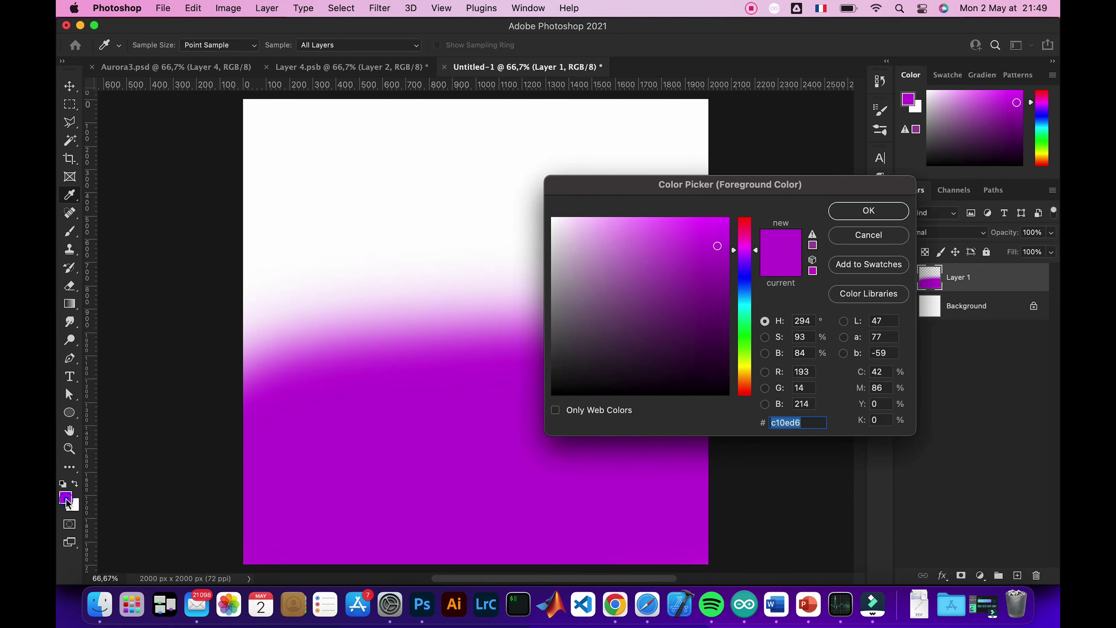
pyautogui.moveTo(743, 249); pyautogui.dragTo(742, 232)
pyautogui.click(868, 211)
pyautogui.moveTo(685, 175)
pyautogui.mouseDown()
pyautogui.moveTo(473, 199)
pyautogui.moveTo(249, 249)
pyautogui.moveTo(743, 241)
pyautogui.mouseUp()
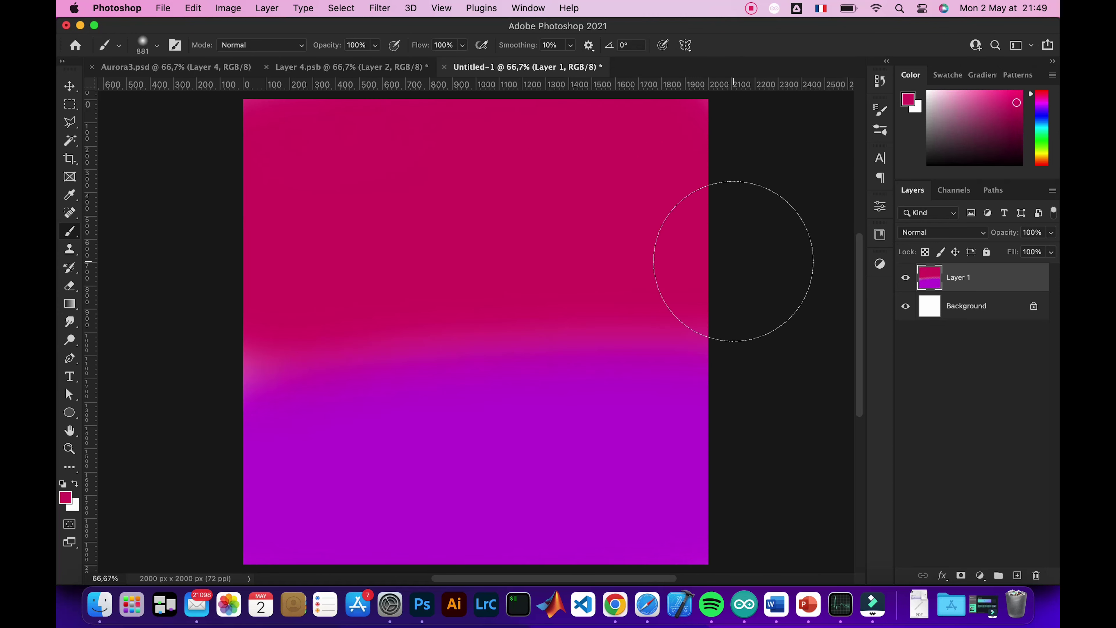
pyautogui.moveTo(479, 286); pyautogui.dragTo(154, 334)
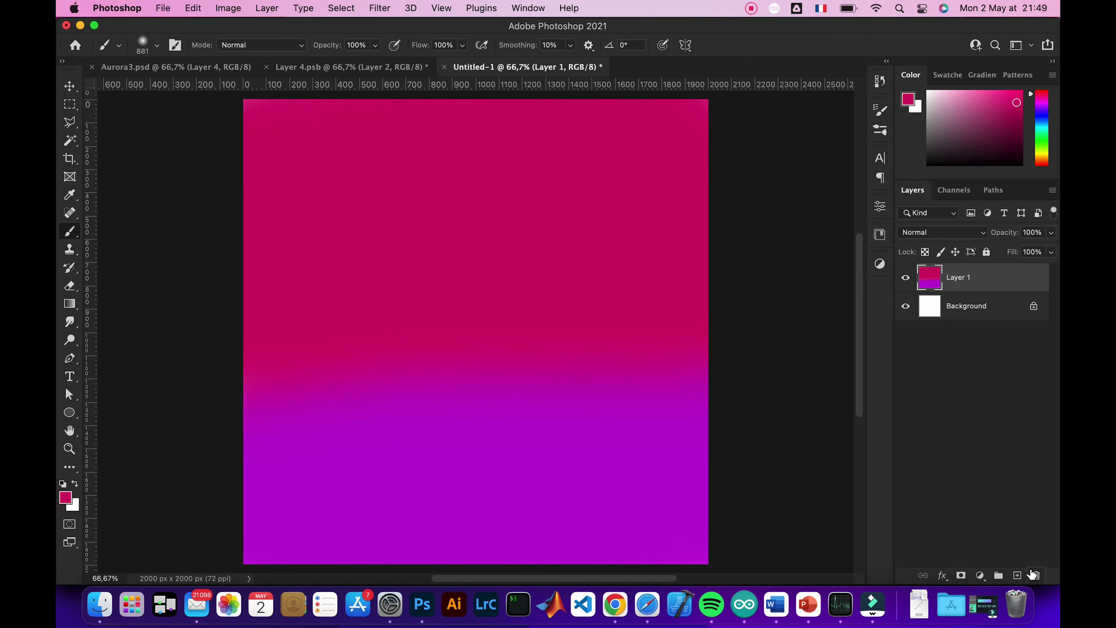
pyautogui.click(980, 575)
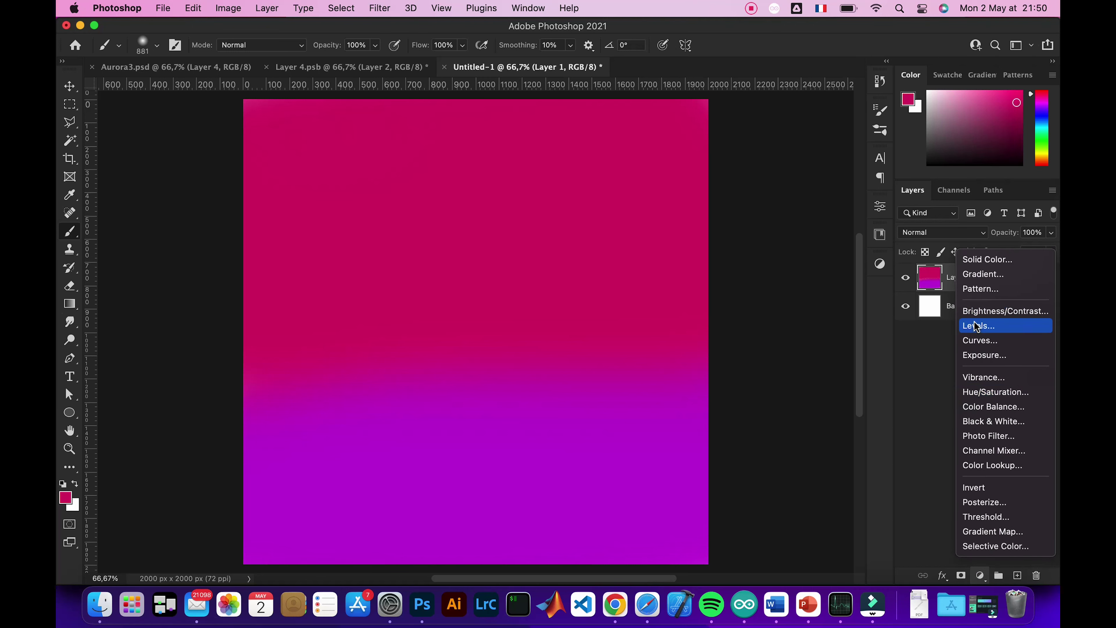
# - Add a Curves adjustment and raise the curve to brighten the gradient
pyautogui.click(979, 340)
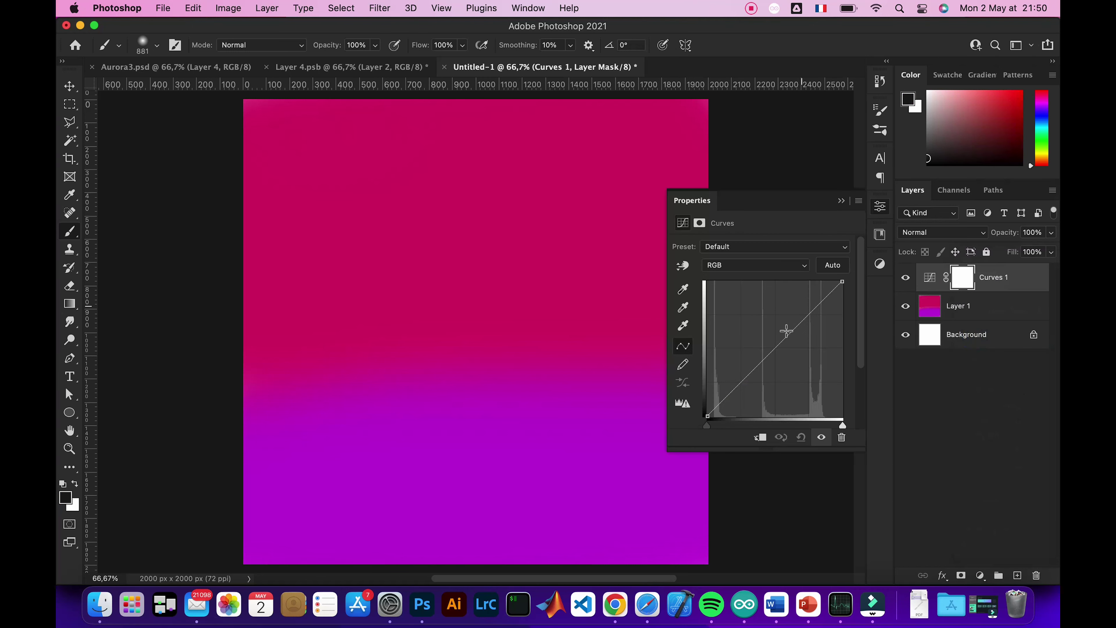
pyautogui.moveTo(785, 327)
pyautogui.mouseDown()
pyautogui.moveTo(773, 324)
pyautogui.moveTo(792, 337)
pyautogui.moveTo(794, 303)
pyautogui.mouseUp()
pyautogui.click(841, 200)
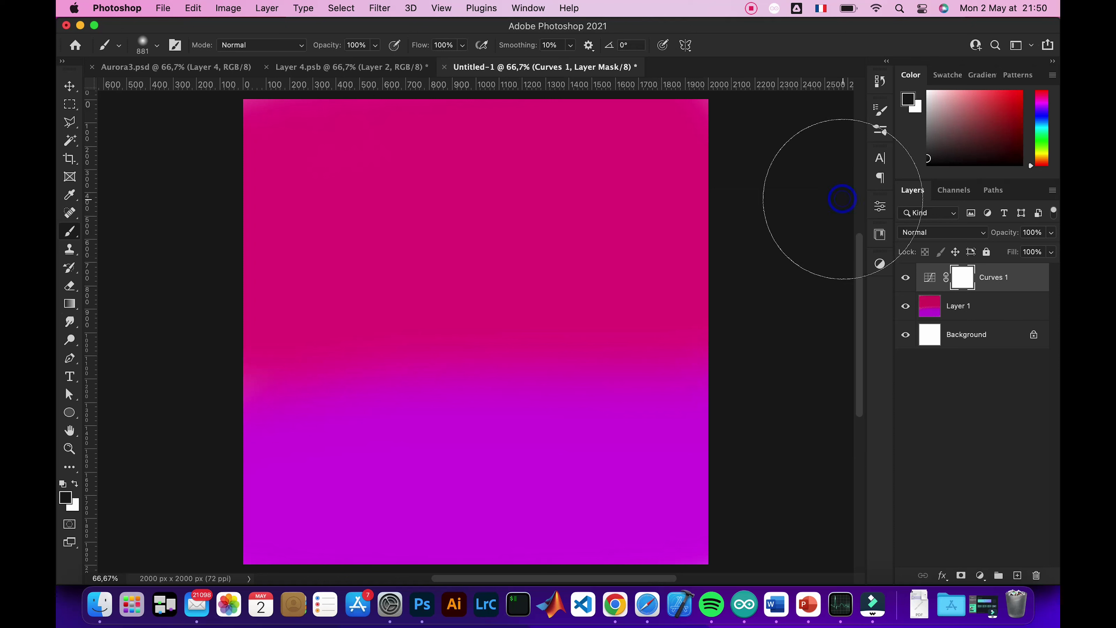
# - Set a 1453 px brush with an orange-gold foreground colour and add Layer 2
pyautogui.moveTo(631, 289); pyautogui.dragTo(755, 302)
pyautogui.click(68, 500)
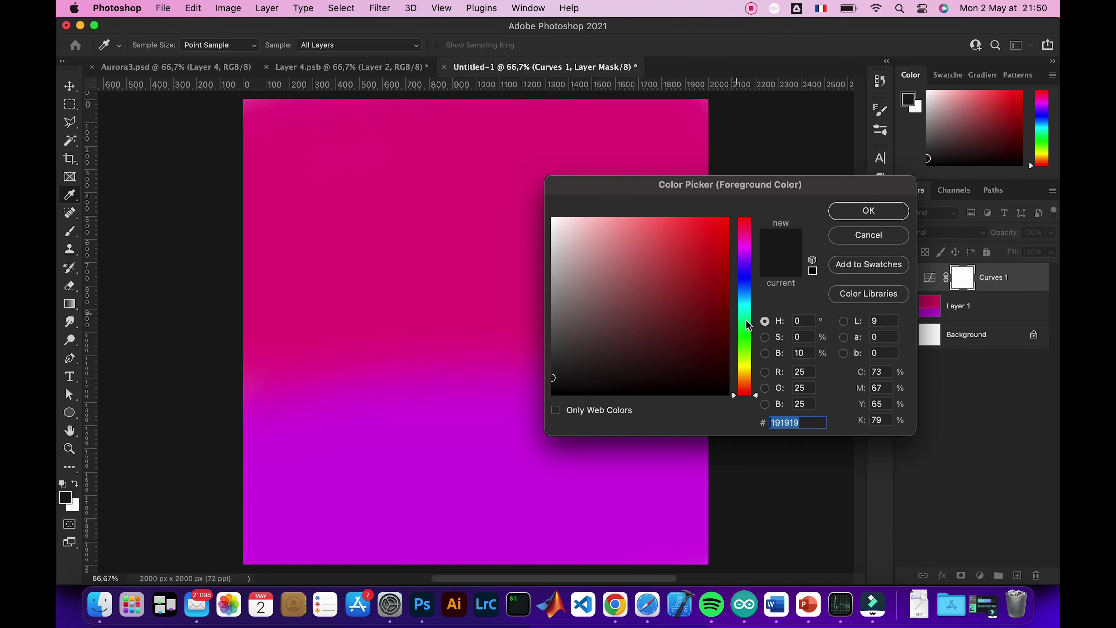
pyautogui.click(747, 364)
pyautogui.click(702, 235)
pyautogui.click(750, 364)
pyautogui.moveTo(750, 364); pyautogui.dragTo(751, 377)
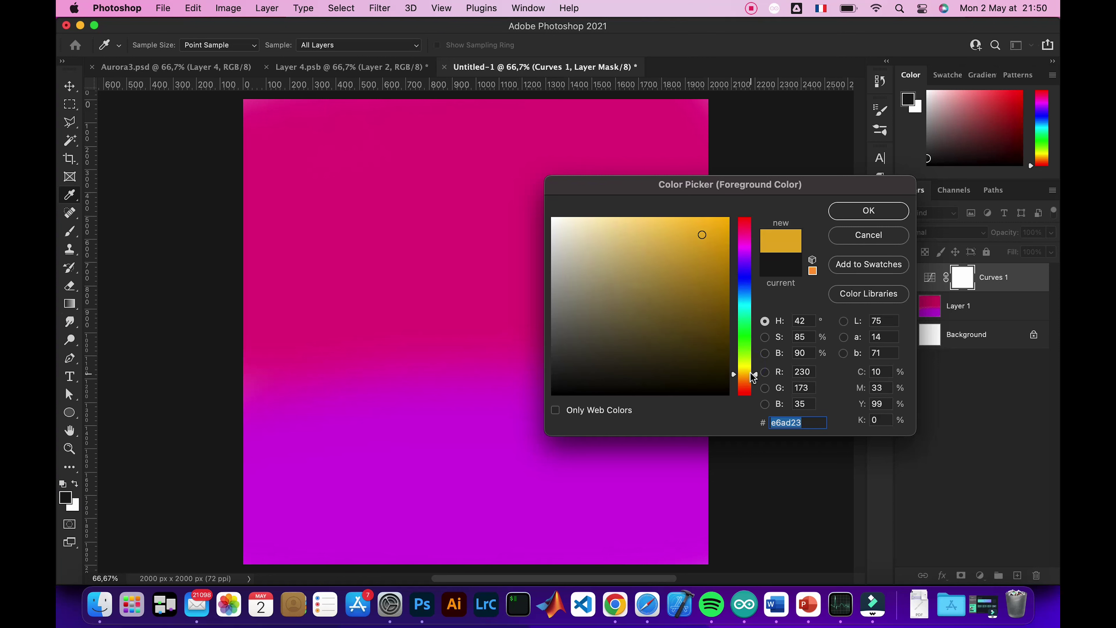
pyautogui.press('Return')
pyautogui.keyDown('alt'); pyautogui.click(635, 284); pyautogui.keyUp('alt')
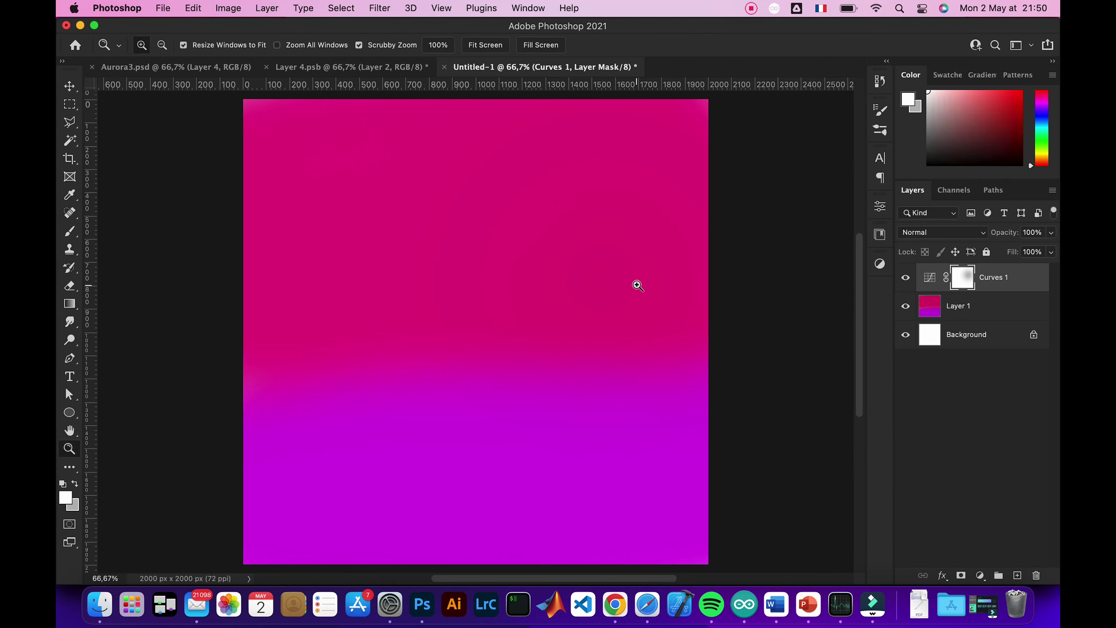
pyautogui.click(1017, 574)
# - Pick a warm gold and dab a soft gold glow over the upper right of Layer 2
pyautogui.press('z')
pyautogui.press('b')
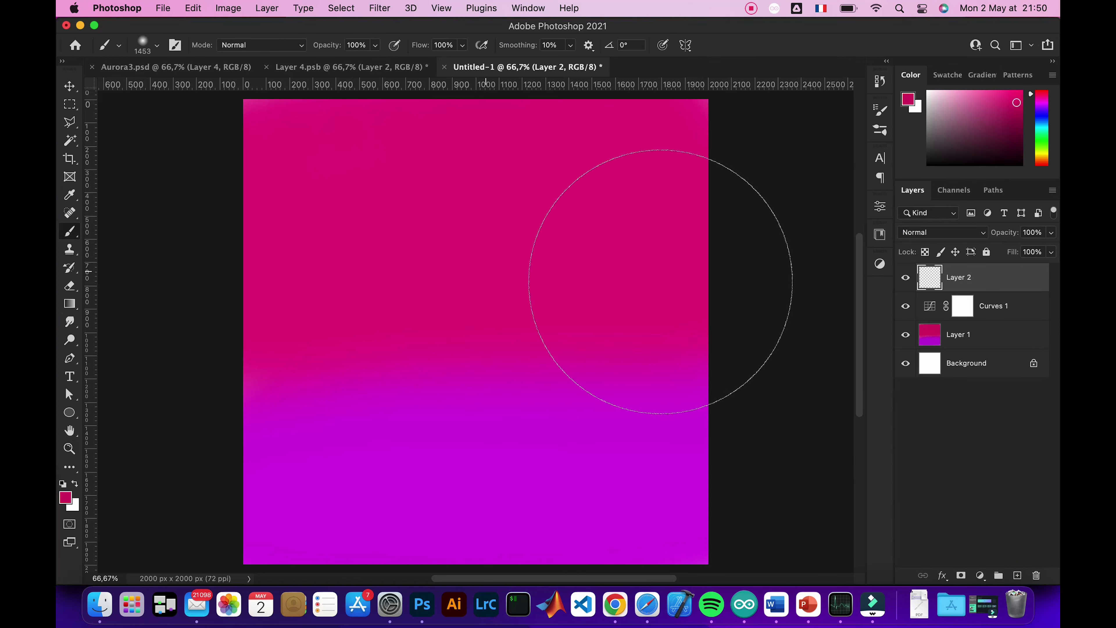
pyautogui.click(614, 290)
pyautogui.click(65, 498)
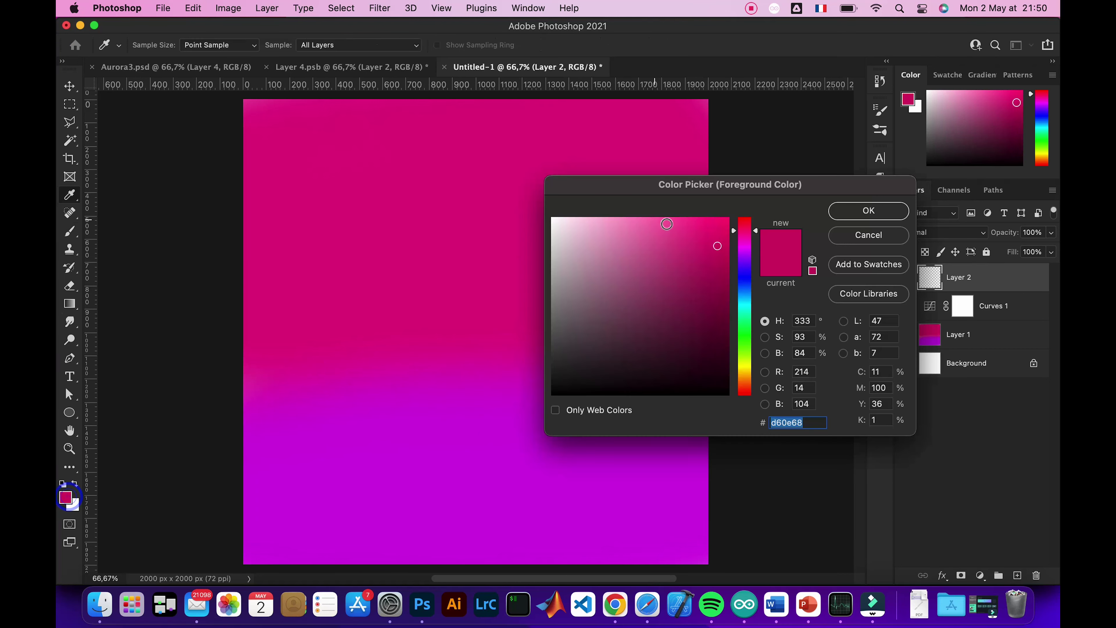
pyautogui.click(741, 368)
pyautogui.moveTo(741, 372); pyautogui.dragTo(741, 376)
pyautogui.click(899, 210)
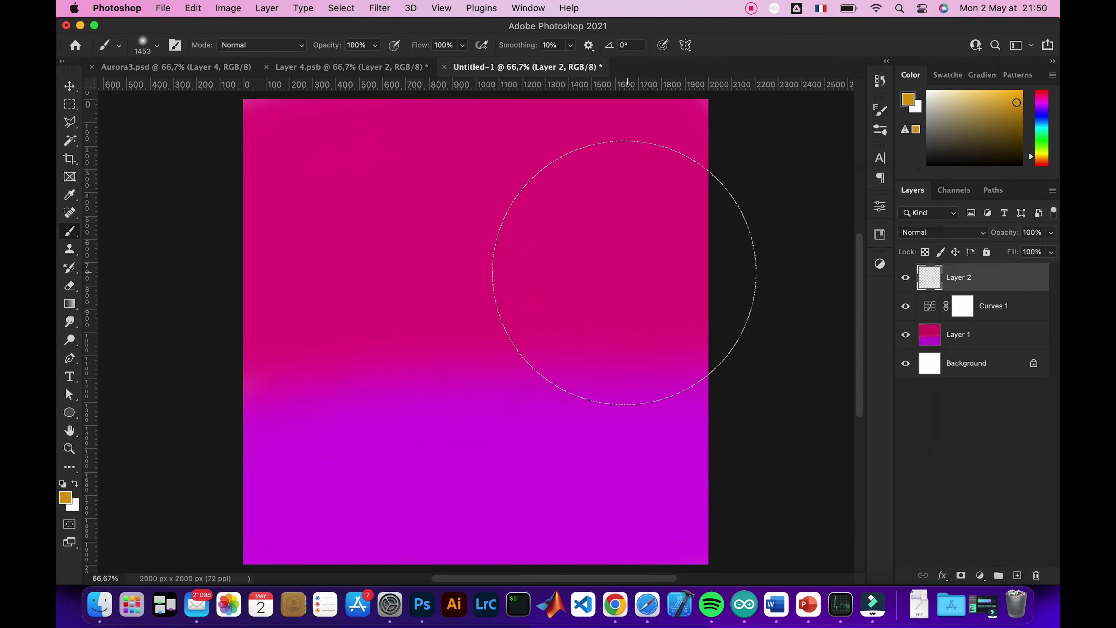
pyautogui.click(620, 272)
pyautogui.click(620, 275)
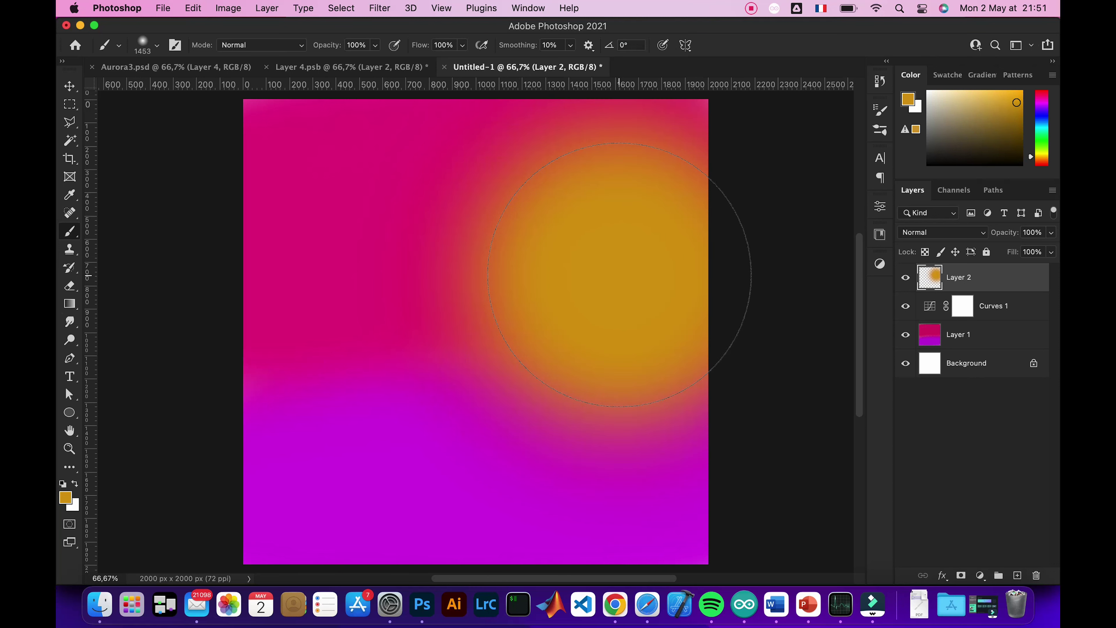
# - Try duplicating Layer 1 by dragging, then delete the duplicate
pyautogui.keyDown('super'); pyautogui.click(418, 380); pyautogui.keyUp('super')
pyautogui.moveTo(422, 383); pyautogui.dragTo(447, 375)
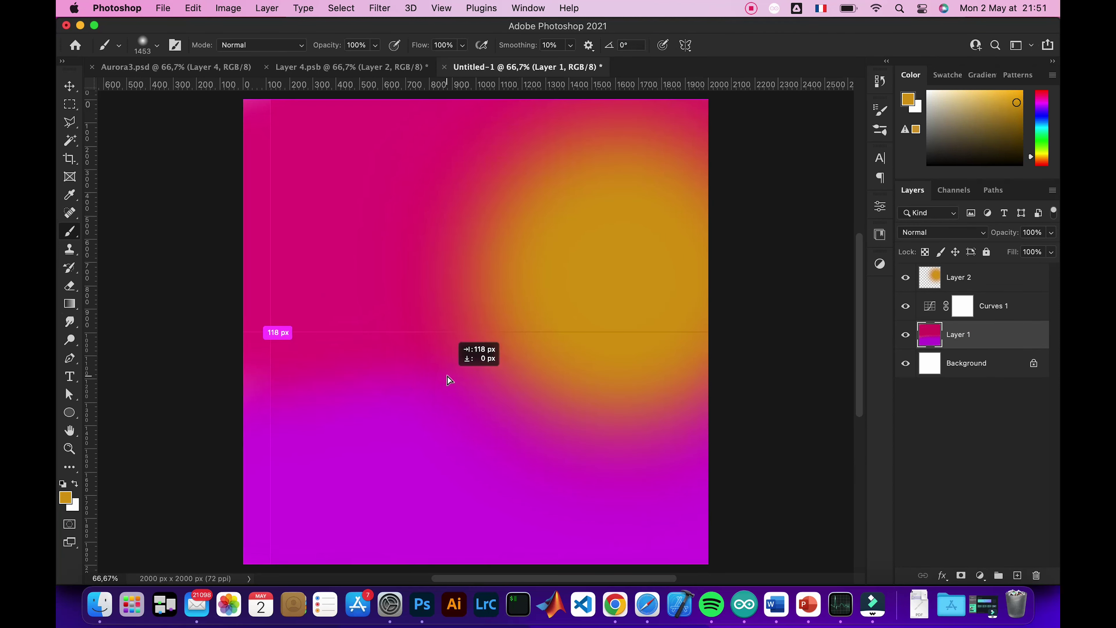
pyautogui.press('Delete')
pyautogui.click(958, 277)
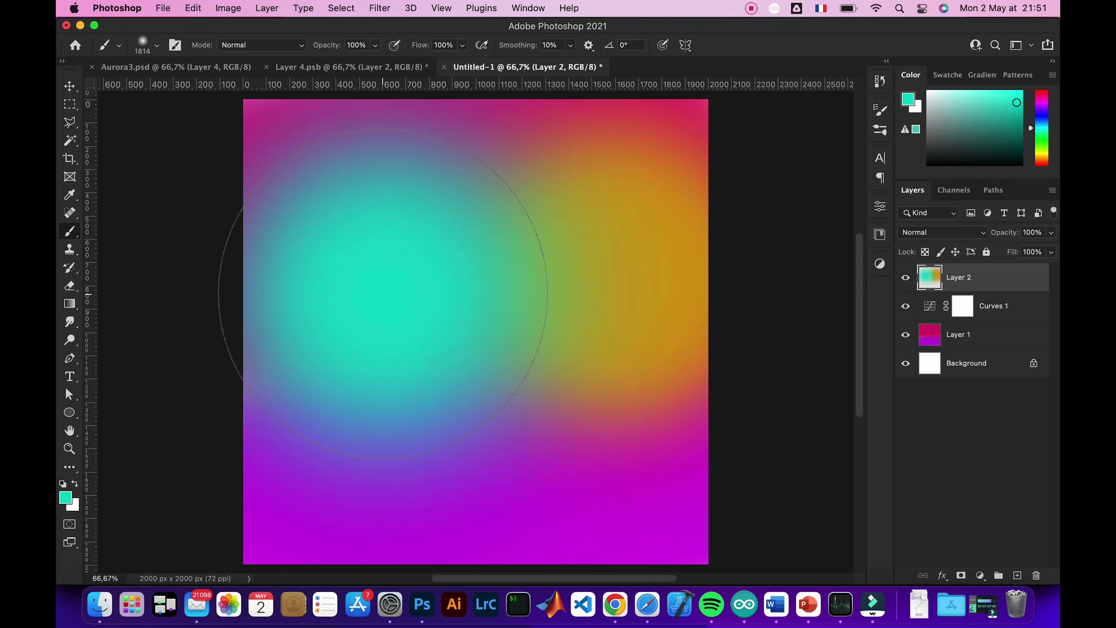
# - Move the large cyan glow on the left onto a new Layer 3
pyautogui.click(382, 294)
pyautogui.hotkey('ctrl', 'z')
pyautogui.hotkey('ctrl', 'z')
pyautogui.click(1017, 574)
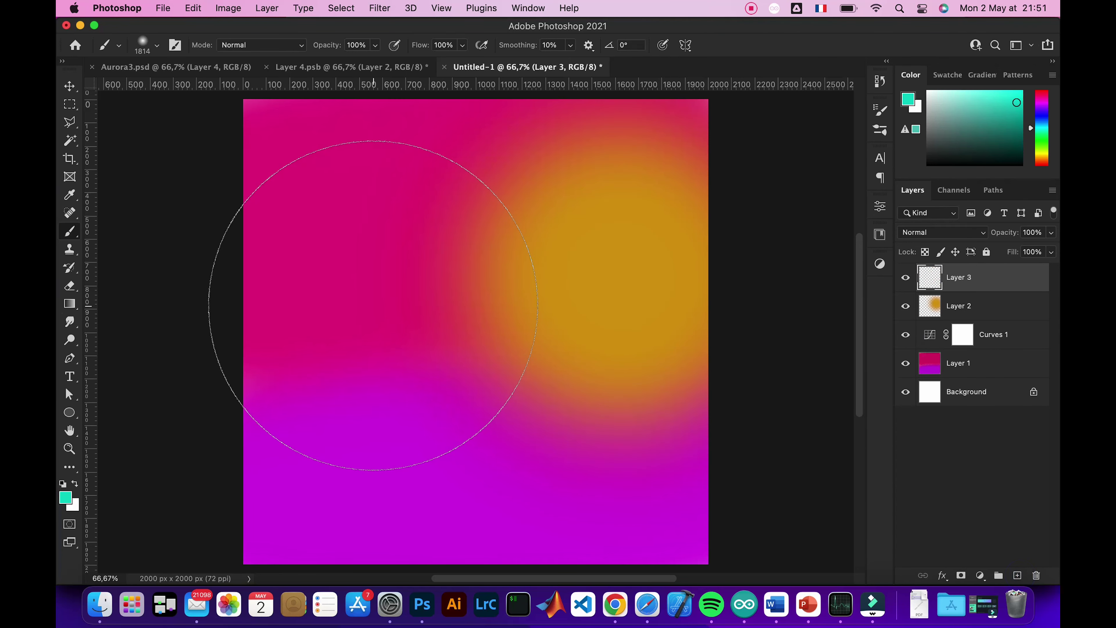
pyautogui.click(373, 304)
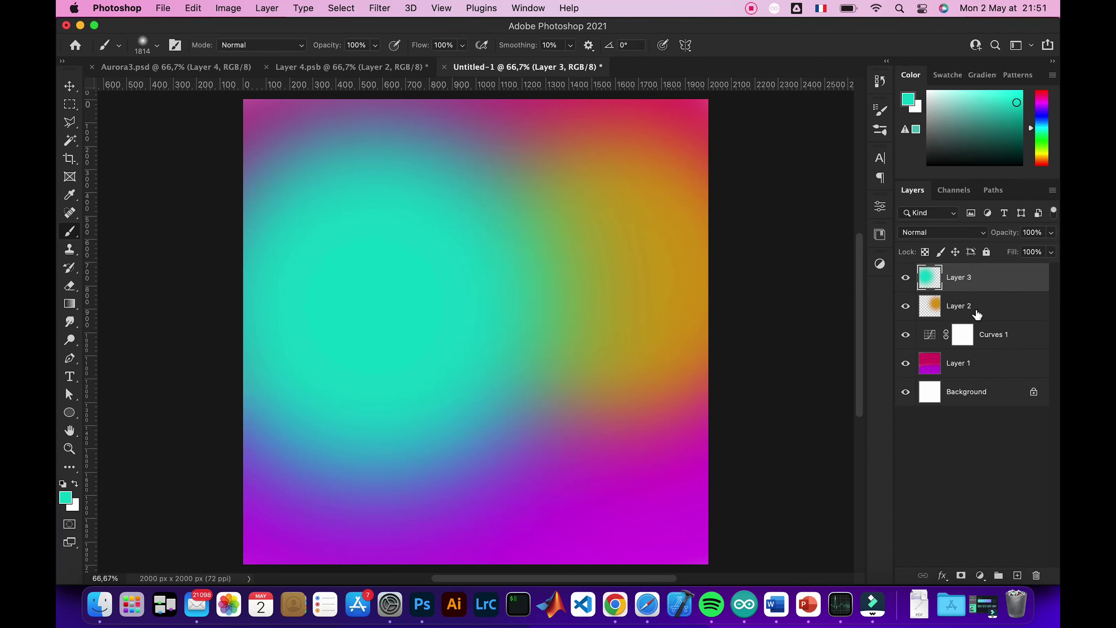
# - Set Layer 3's blend mode to Linear Light
pyautogui.click(975, 312)
pyautogui.click(942, 232)
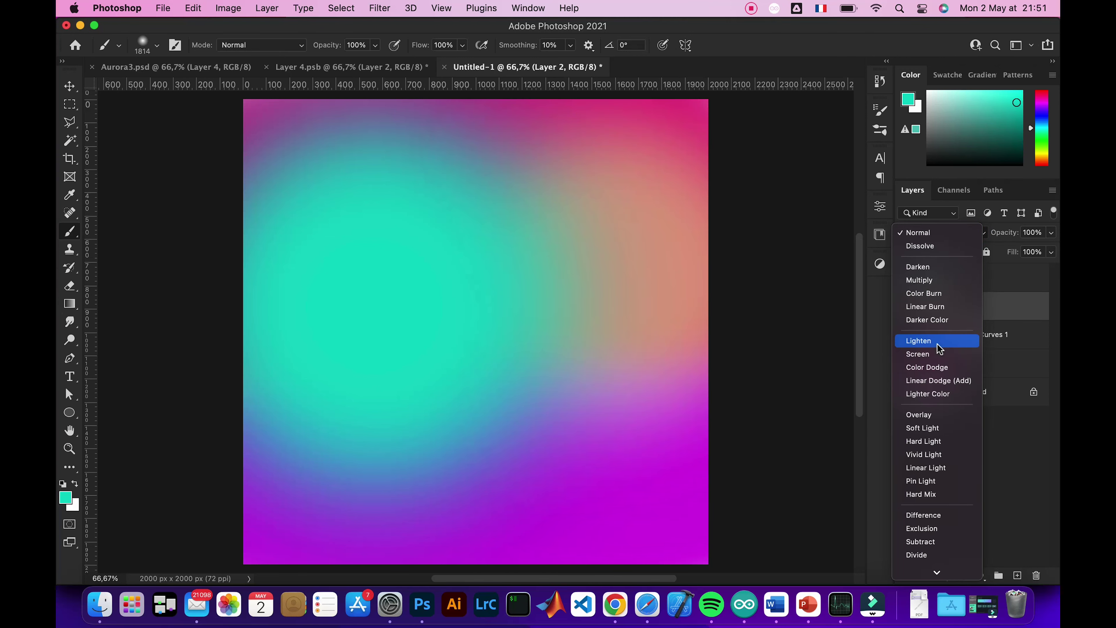
pyautogui.click(961, 279)
pyautogui.click(943, 232)
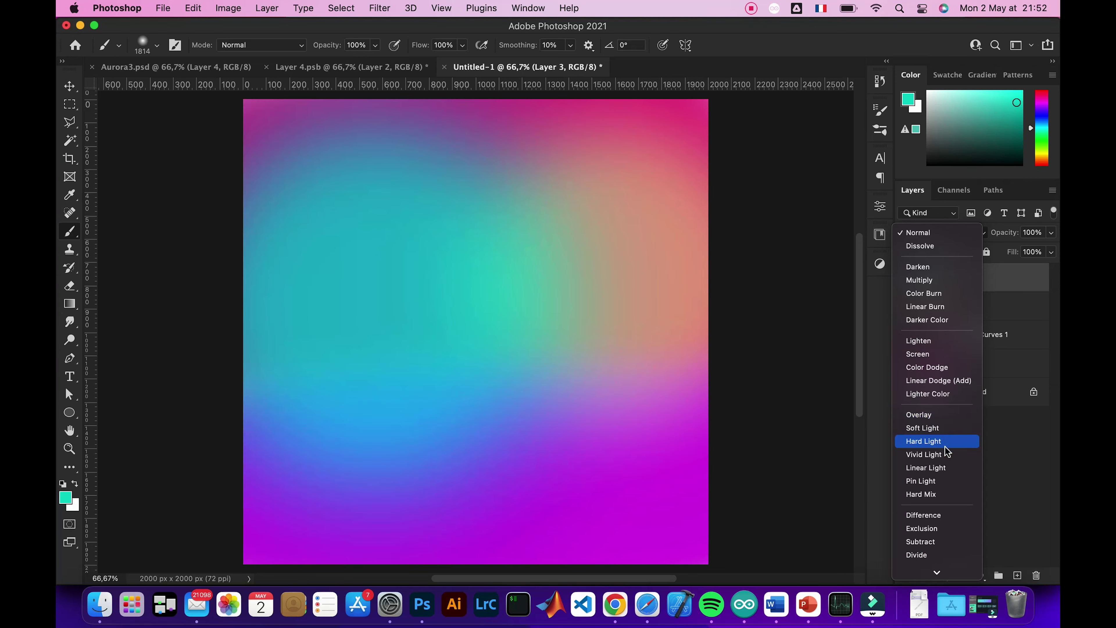
pyautogui.click(945, 470)
pyautogui.click(980, 576)
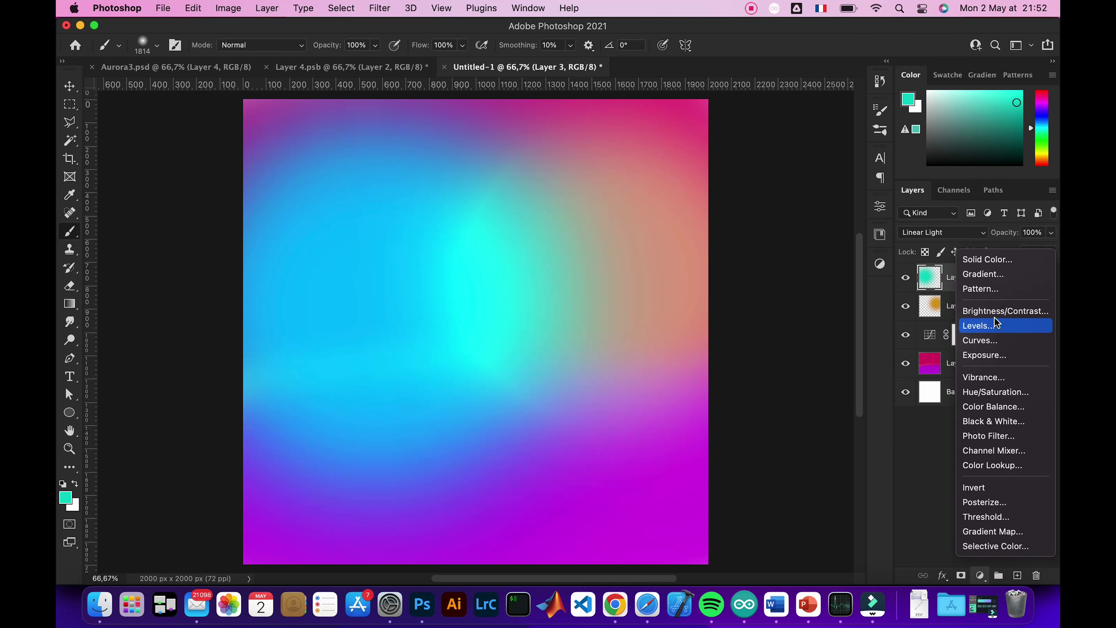
# - Add a colorized Hue/Saturation adjustment clipped to Layer 3
pyautogui.click(994, 391)
pyautogui.moveTo(761, 299)
pyautogui.mouseDown()
pyautogui.moveTo(779, 301)
pyautogui.moveTo(731, 300)
pyautogui.moveTo(779, 326)
pyautogui.moveTo(755, 328)
pyautogui.moveTo(774, 300)
pyautogui.moveTo(748, 303)
pyautogui.mouseUp()
pyautogui.click(761, 438)
pyautogui.click(746, 371)
# - Set the tint to Hue 160, Saturation 61 and Lightness about +12
pyautogui.moveTo(761, 353); pyautogui.dragTo(772, 352)
pyautogui.moveTo(720, 326)
pyautogui.mouseDown()
pyautogui.moveTo(748, 326)
pyautogui.moveTo(772, 301)
pyautogui.moveTo(800, 300)
pyautogui.moveTo(724, 295)
pyautogui.moveTo(769, 326)
pyautogui.mouseUp()
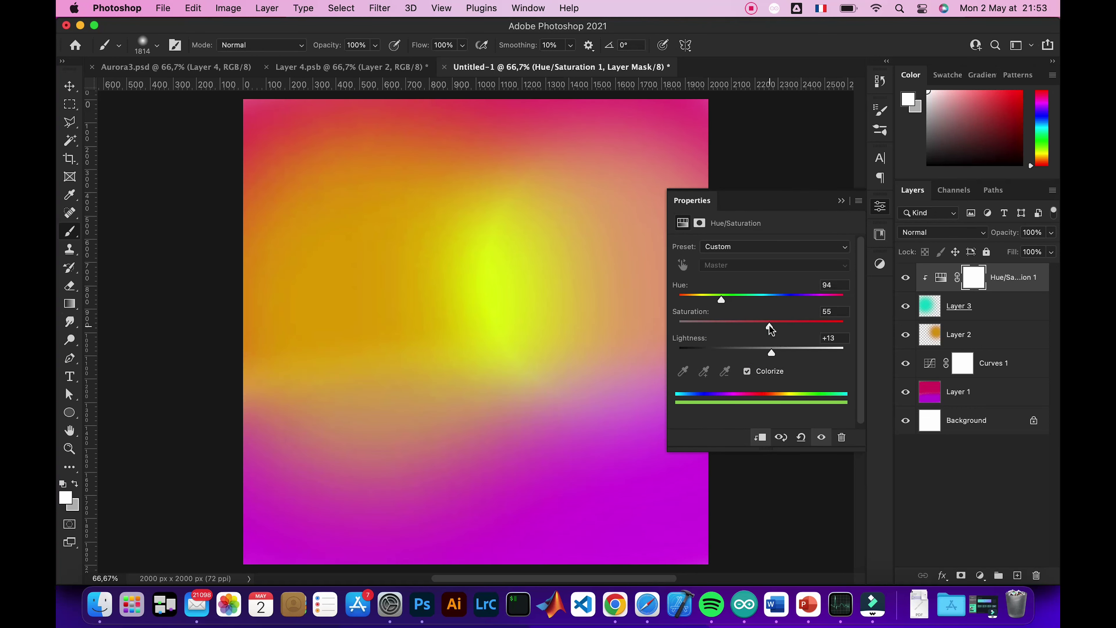
pyautogui.moveTo(724, 298)
pyautogui.mouseDown()
pyautogui.moveTo(711, 301)
pyautogui.moveTo(753, 300)
pyautogui.mouseUp()
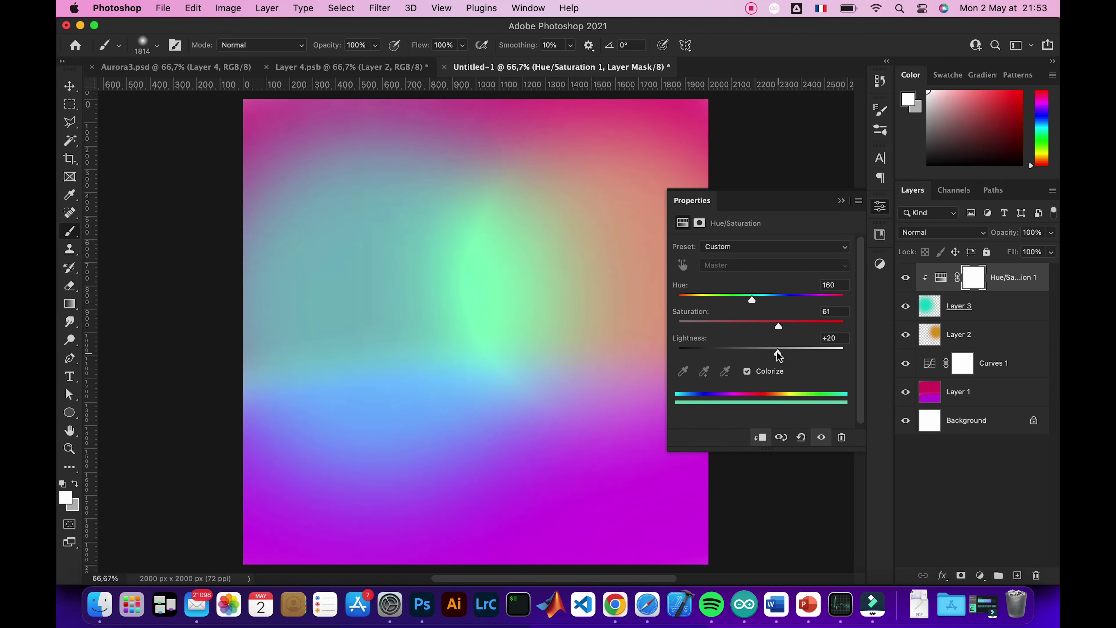
pyautogui.moveTo(775, 352); pyautogui.dragTo(771, 352)
pyautogui.click(1021, 291)
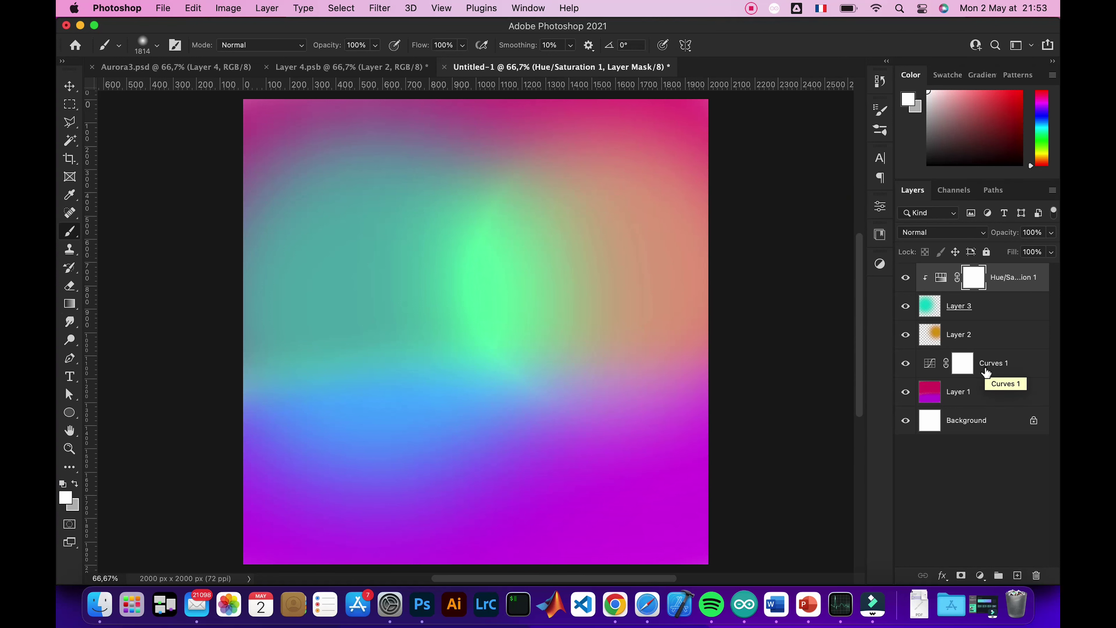
# - Duplicate the Background and convert all layers into one smart object
pyautogui.click(981, 427)
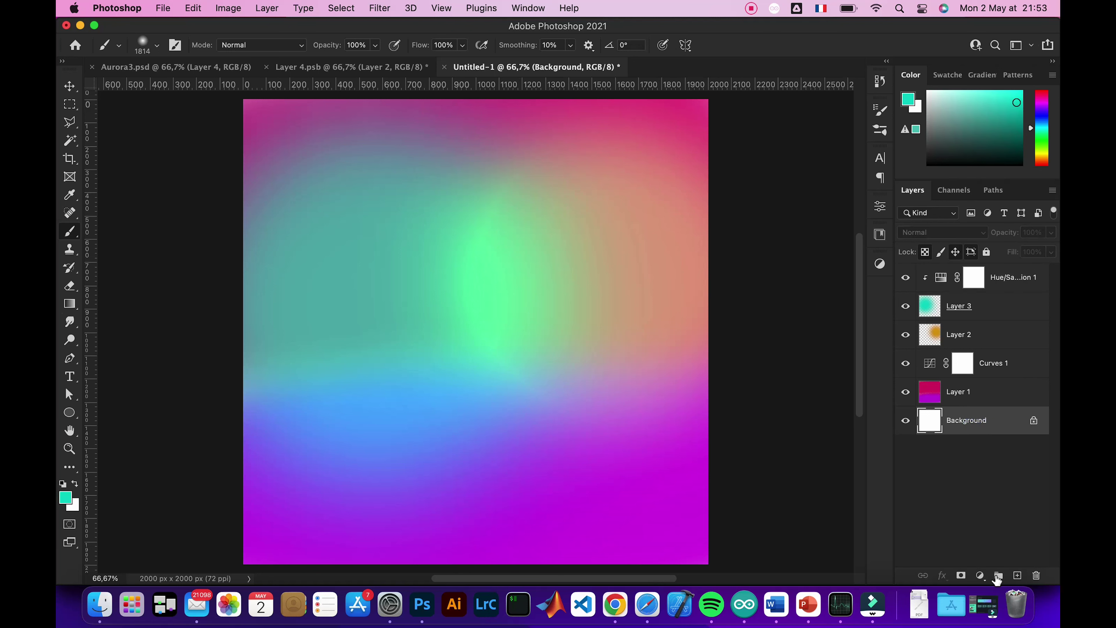
pyautogui.press('super+j')
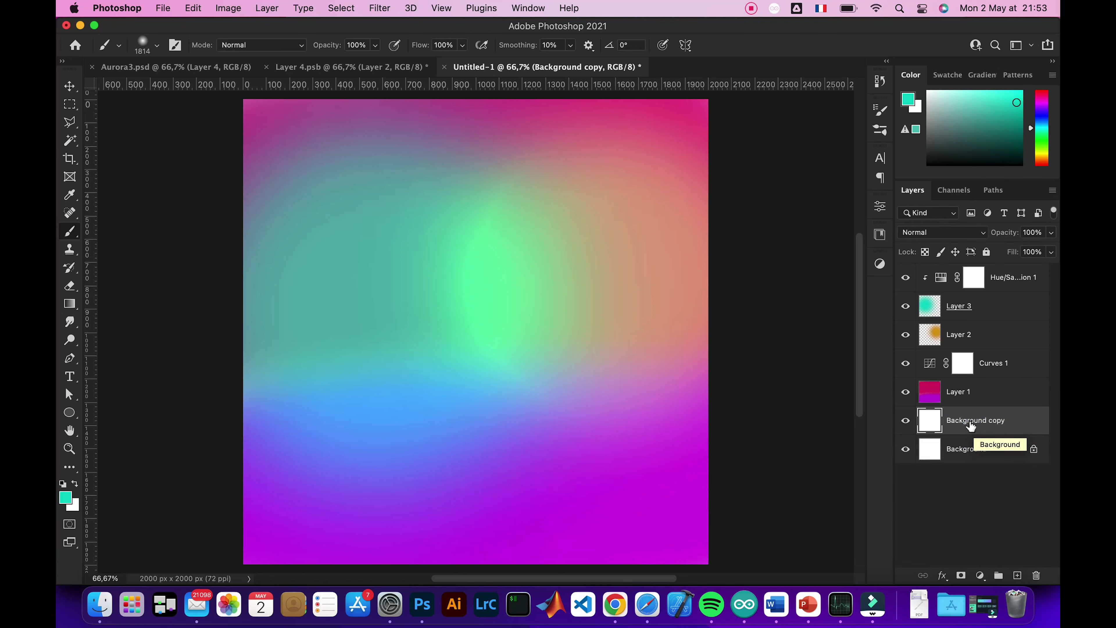
pyautogui.keyDown('shift'); pyautogui.click(1001, 278); pyautogui.keyUp('shift')
pyautogui.rightClick(1003, 316)
pyautogui.click(907, 525)
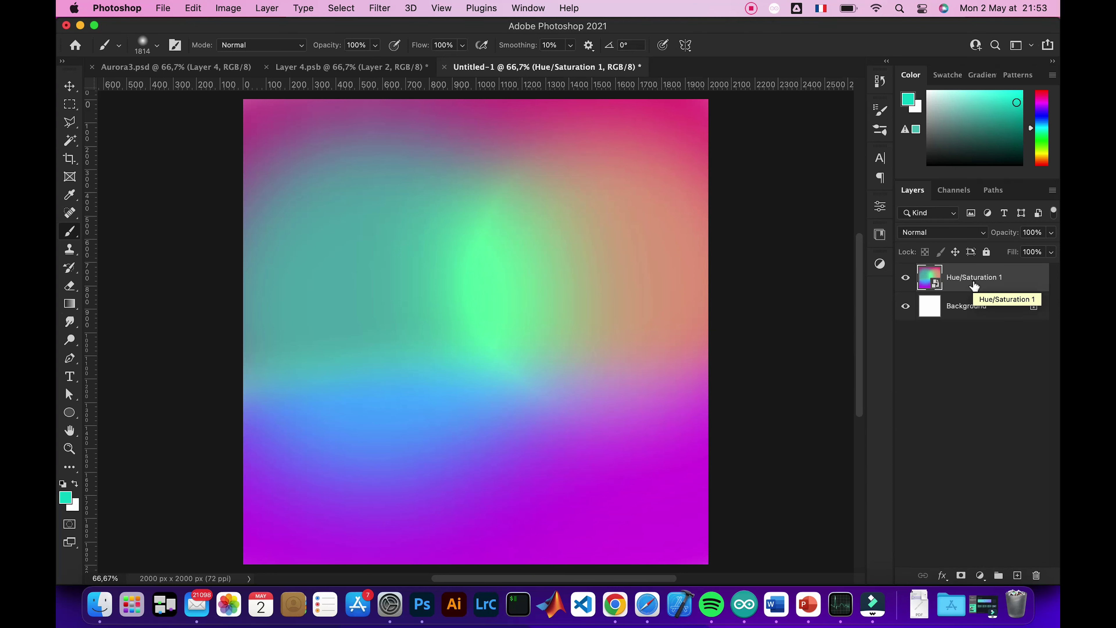
# - Name the smart object '1' and duplicate it as '1 copy'
pyautogui.doubleClick(974, 277)
pyautogui.write('1')
pyautogui.press('Return')
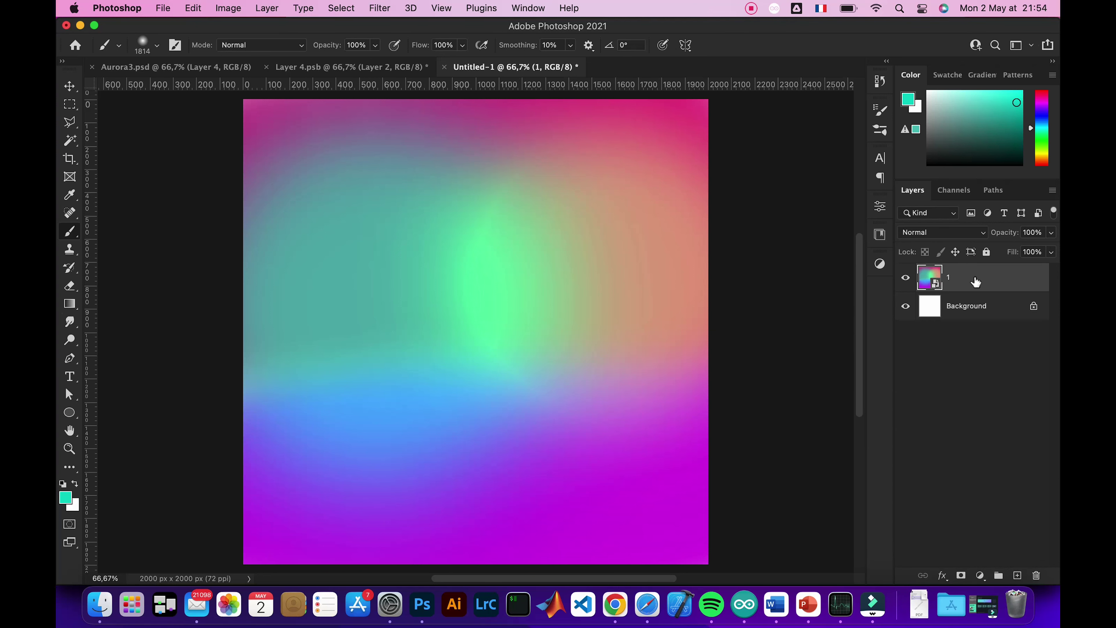
pyautogui.hotkey('ctrl', 'j')
pyautogui.click(967, 232)
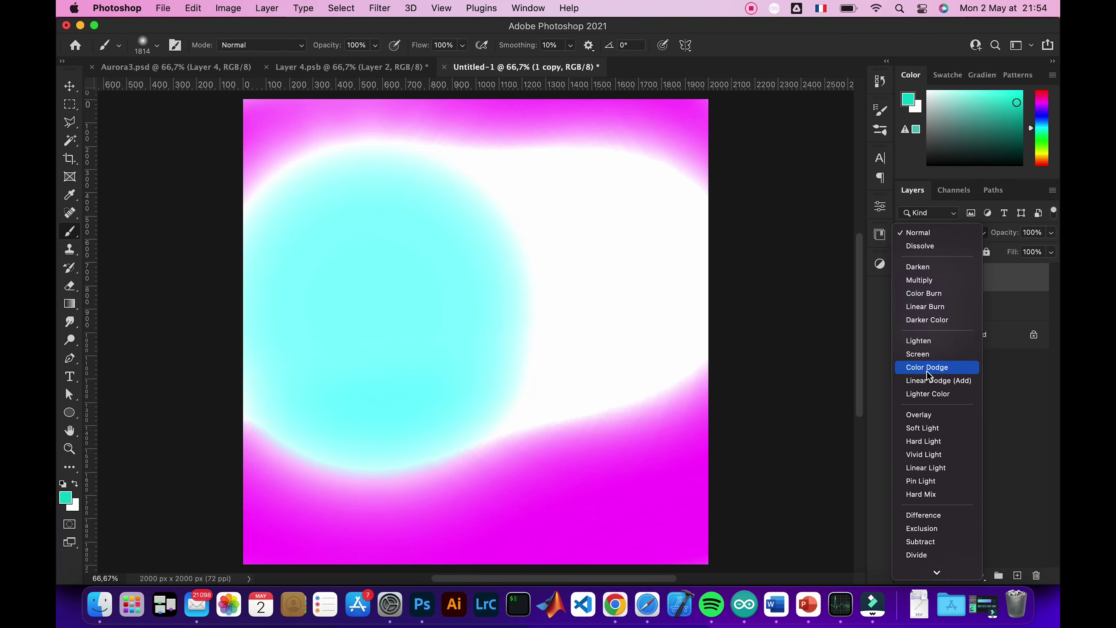
# - Blend '1 copy' in Lighten mode at 9% opacity, after trying Color Dodge
pyautogui.click(927, 367)
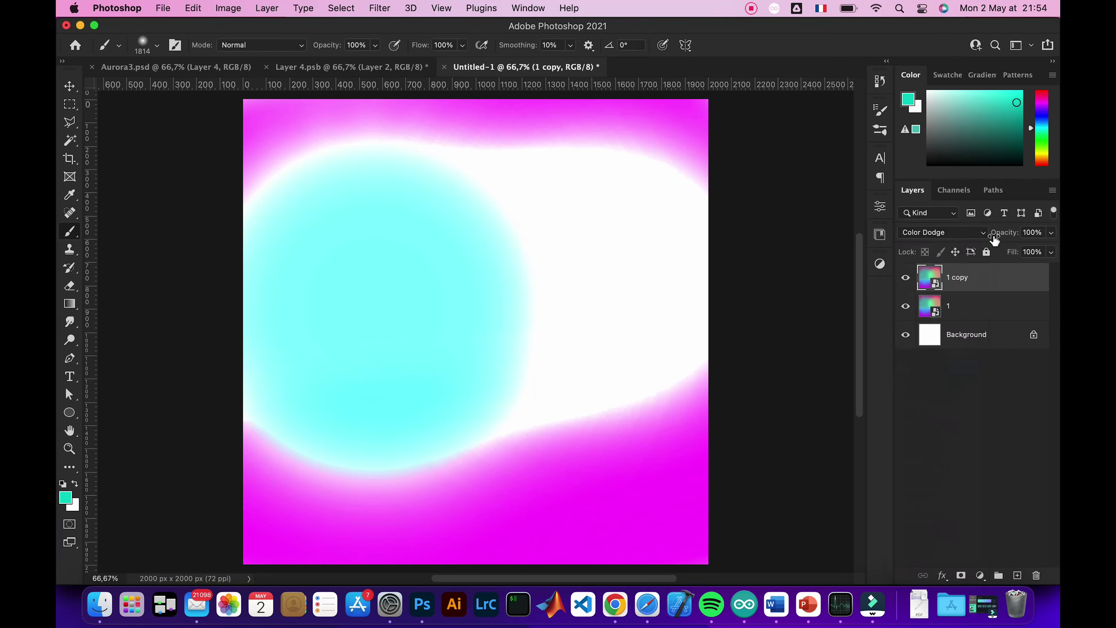
pyautogui.click(1051, 232)
pyautogui.moveTo(1053, 249); pyautogui.dragTo(990, 252)
pyautogui.click(980, 233)
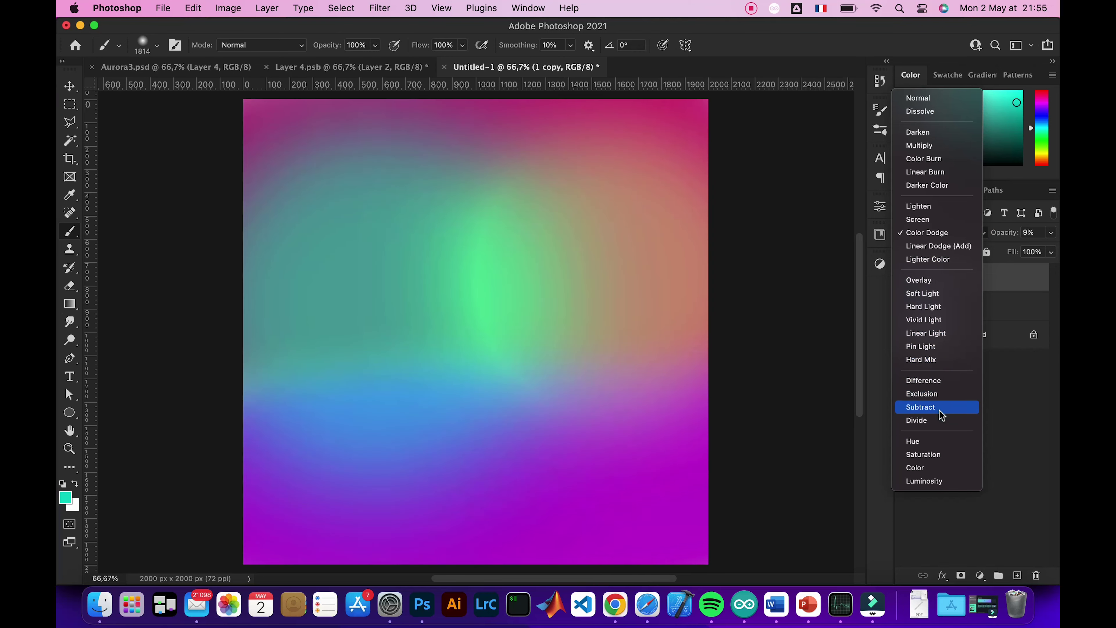
pyautogui.click(929, 207)
pyautogui.click(980, 574)
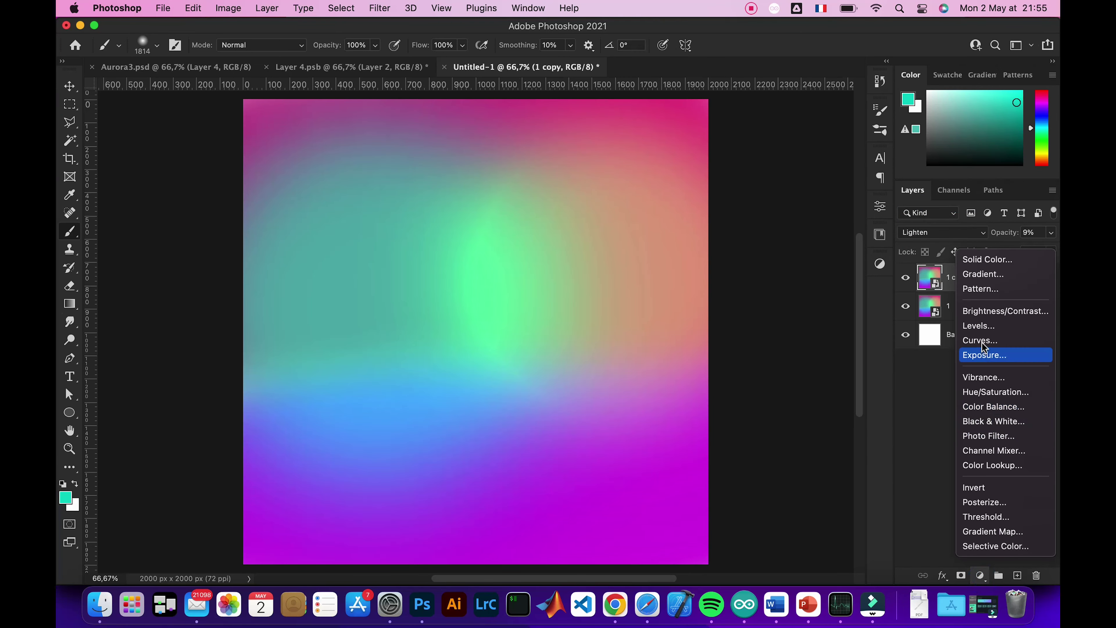
# - Clip a Curves adjustment to '1 copy' and reshape its tone curve
pyautogui.click(979, 340)
pyautogui.click(759, 437)
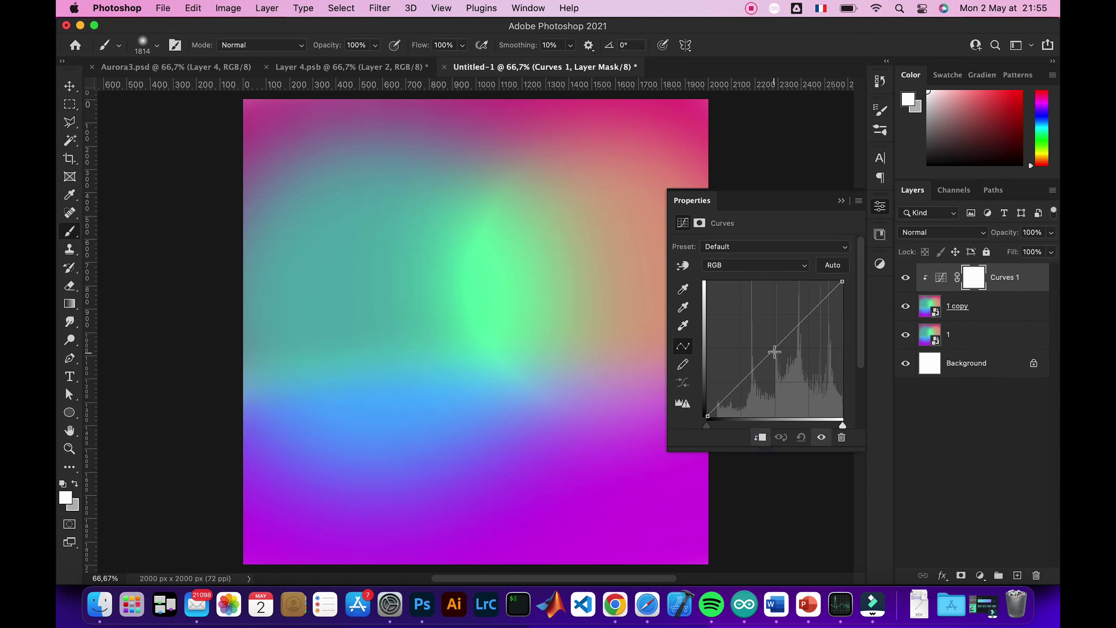
pyautogui.moveTo(774, 350)
pyautogui.mouseDown()
pyautogui.moveTo(799, 380)
pyautogui.moveTo(818, 379)
pyautogui.moveTo(779, 380)
pyautogui.mouseUp()
pyautogui.click(966, 334)
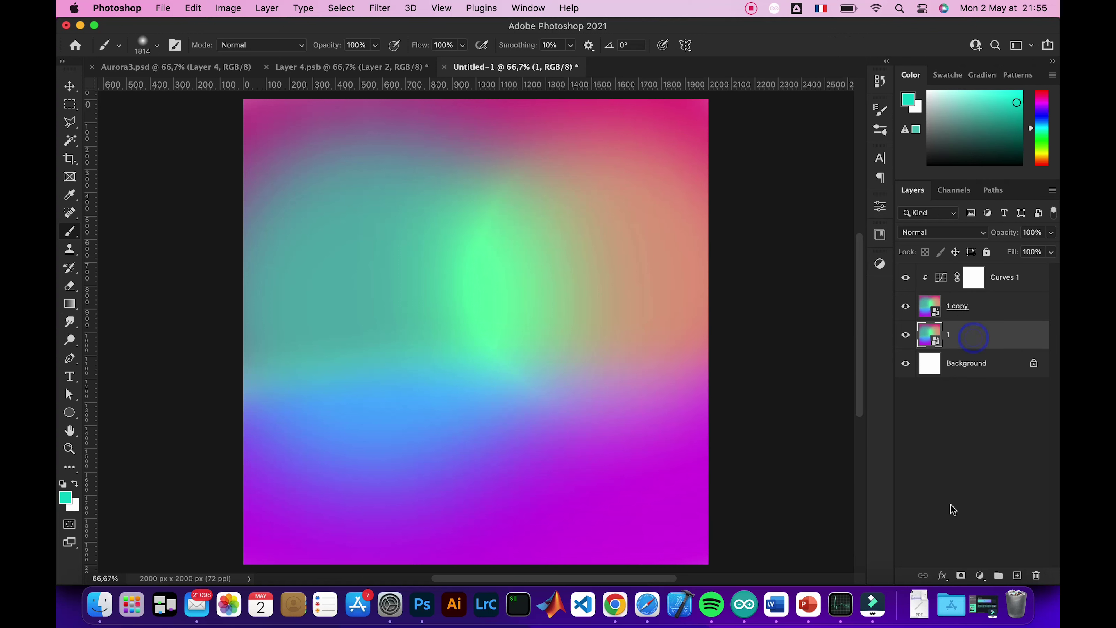
# - Clip Curves 2 to layer 1, bending it down to darken the midtones
pyautogui.click(980, 574)
pyautogui.click(980, 340)
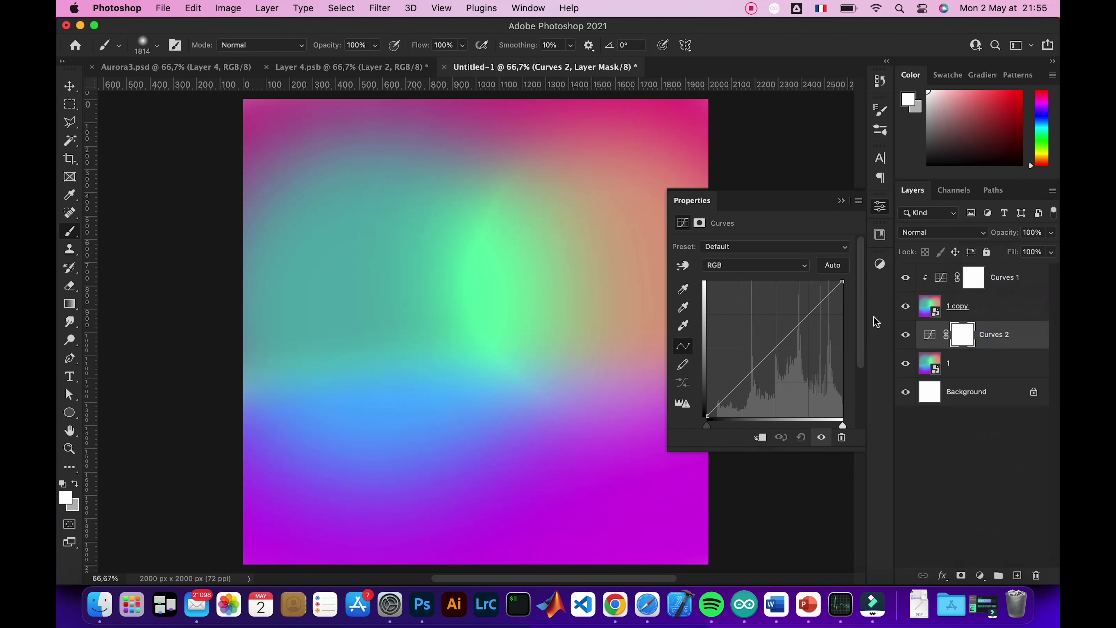
pyautogui.moveTo(774, 332); pyautogui.dragTo(795, 356)
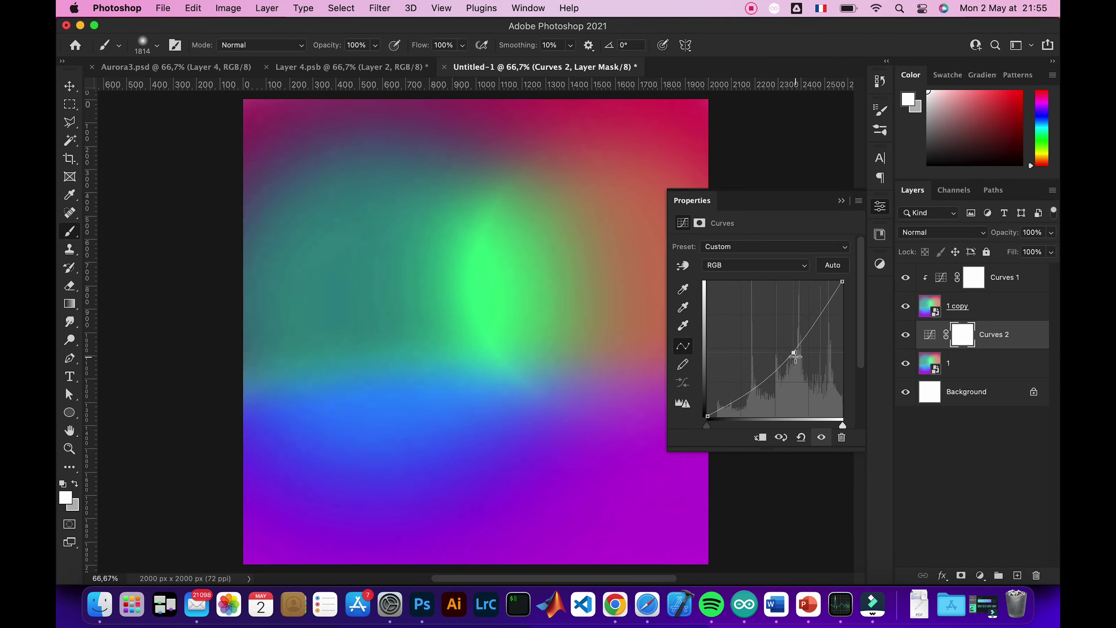
pyautogui.click(762, 438)
pyautogui.click(841, 200)
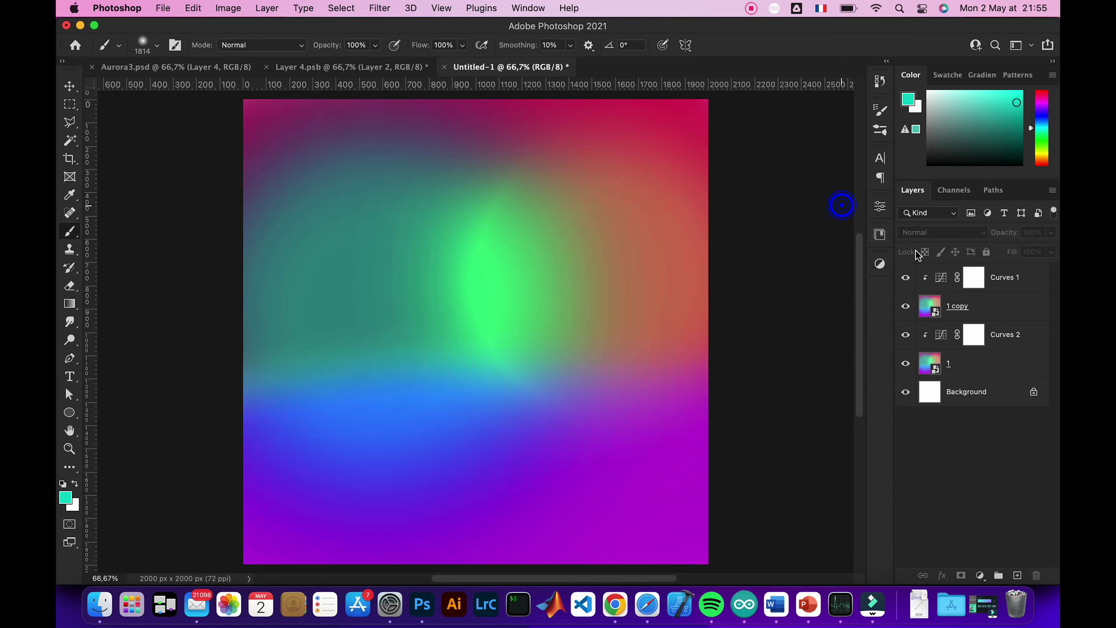
pyautogui.click(980, 575)
# - Clip a Hue/Saturation to layer 1 with Hue +2, Saturation +20, Colorize off
pyautogui.click(995, 392)
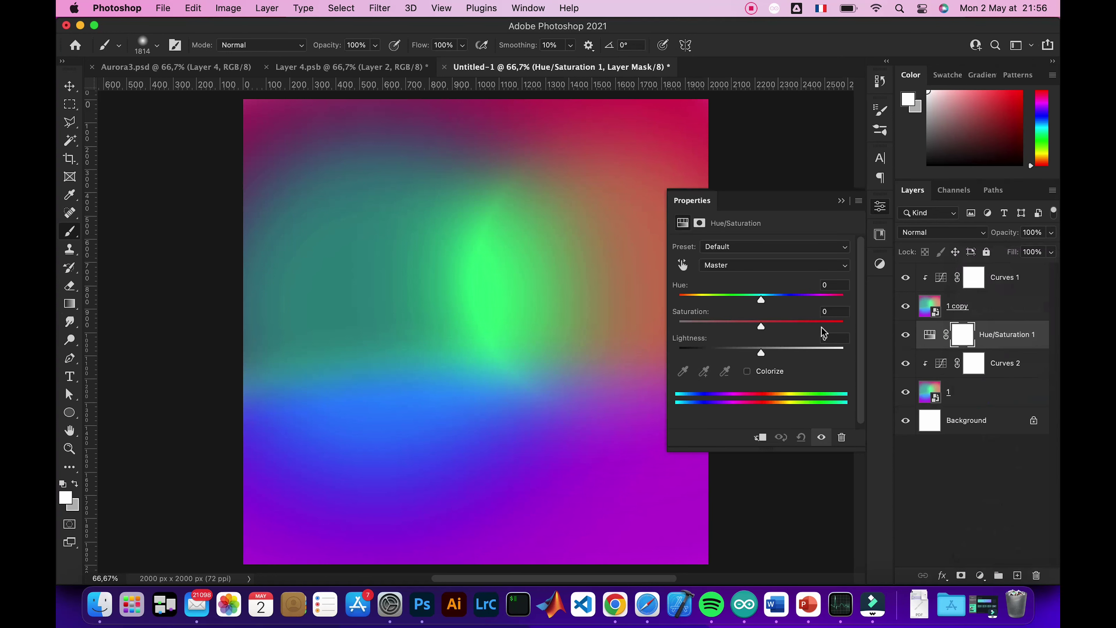
pyautogui.moveTo(761, 298)
pyautogui.mouseDown()
pyautogui.moveTo(778, 326)
pyautogui.moveTo(764, 302)
pyautogui.mouseUp()
pyautogui.click(759, 439)
pyautogui.moveTo(762, 354)
pyautogui.mouseDown()
pyautogui.moveTo(749, 351)
pyautogui.moveTo(761, 351)
pyautogui.mouseUp()
pyautogui.moveTo(764, 301)
pyautogui.mouseDown()
pyautogui.moveTo(747, 301)
pyautogui.moveTo(763, 305)
pyautogui.mouseUp()
pyautogui.click(766, 373)
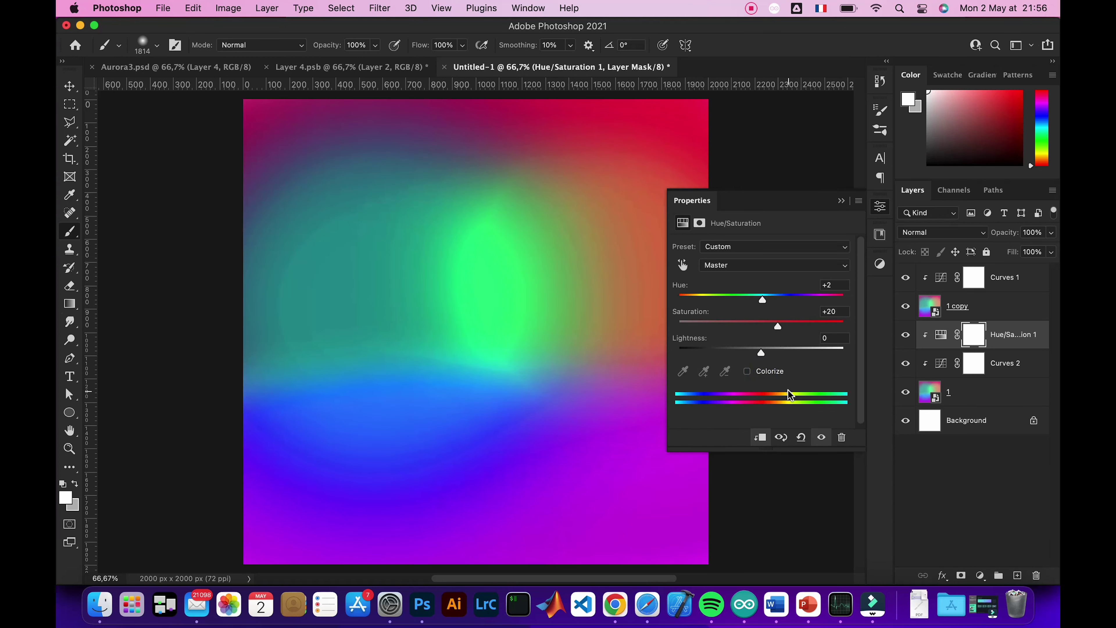
pyautogui.click(840, 201)
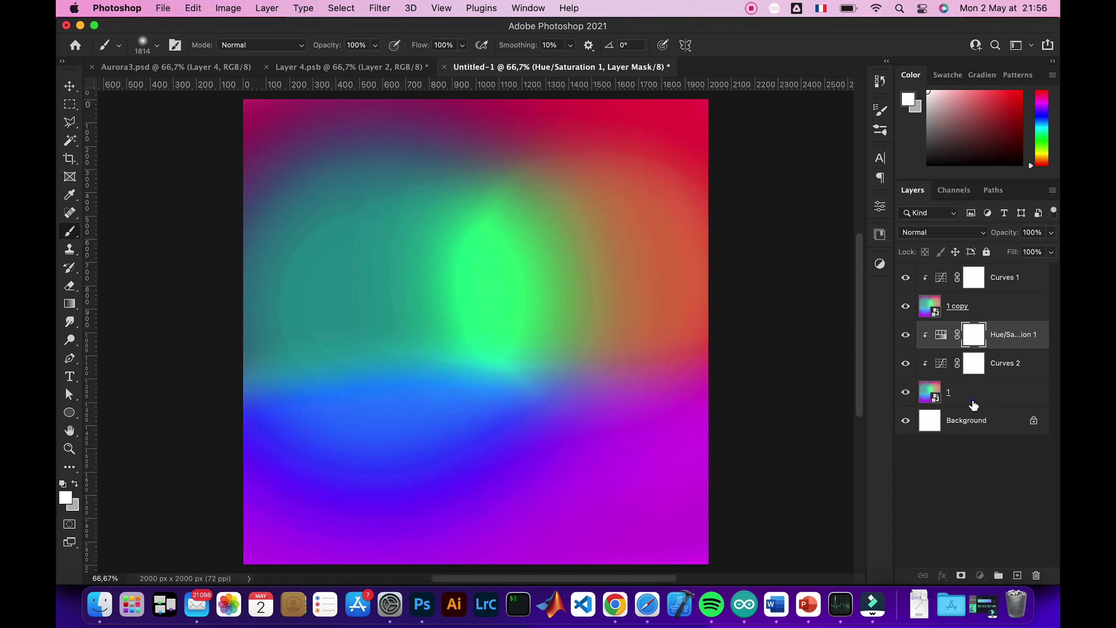
pyautogui.click(944, 401)
# - Apply a Gaussian Blur of radius 9,3 px to layer 1
pyautogui.click(379, 8)
pyautogui.moveTo(384, 187)
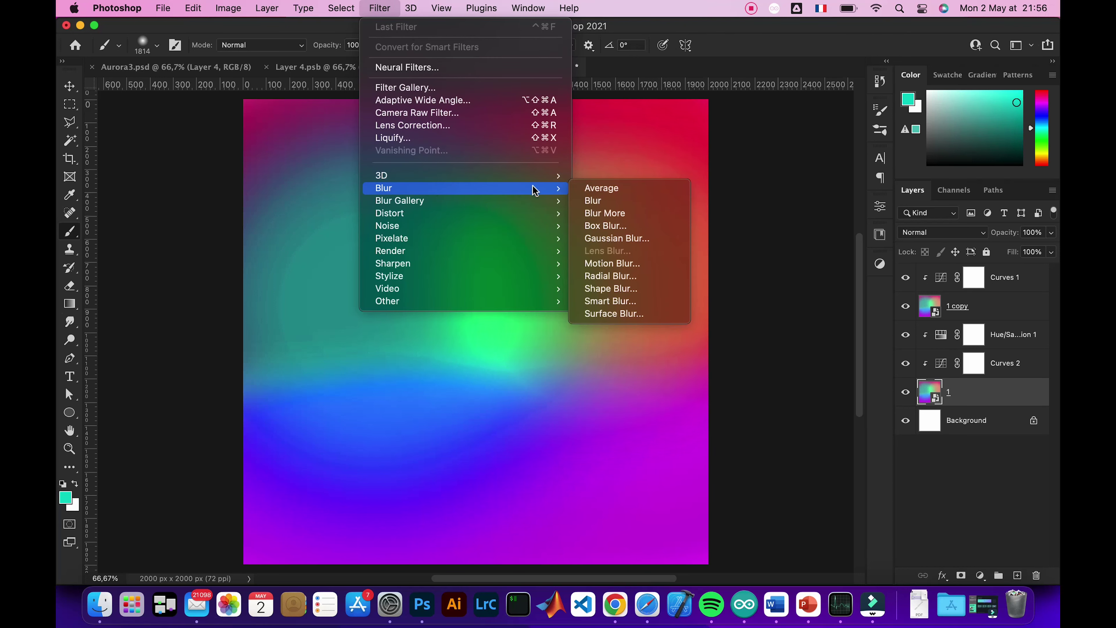
pyautogui.click(615, 237)
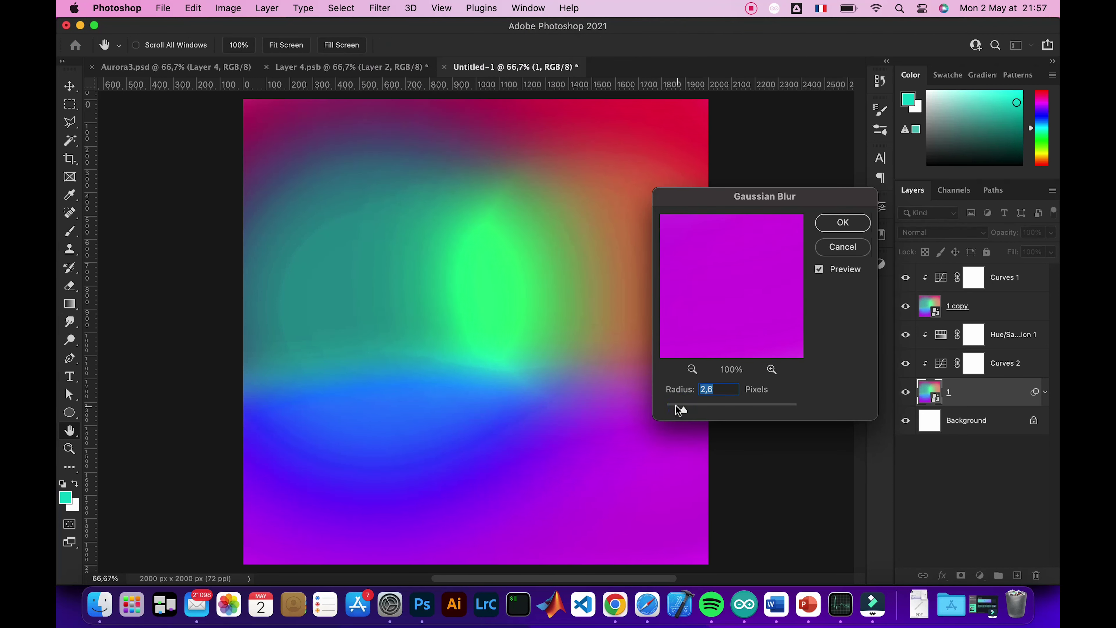
pyautogui.moveTo(724, 408)
pyautogui.mouseDown()
pyautogui.moveTo(753, 411)
pyautogui.moveTo(717, 411)
pyautogui.mouseUp()
pyautogui.click(842, 222)
# - Set '1 copy' to Multiply blend mode at 50% opacity
pyautogui.click(988, 306)
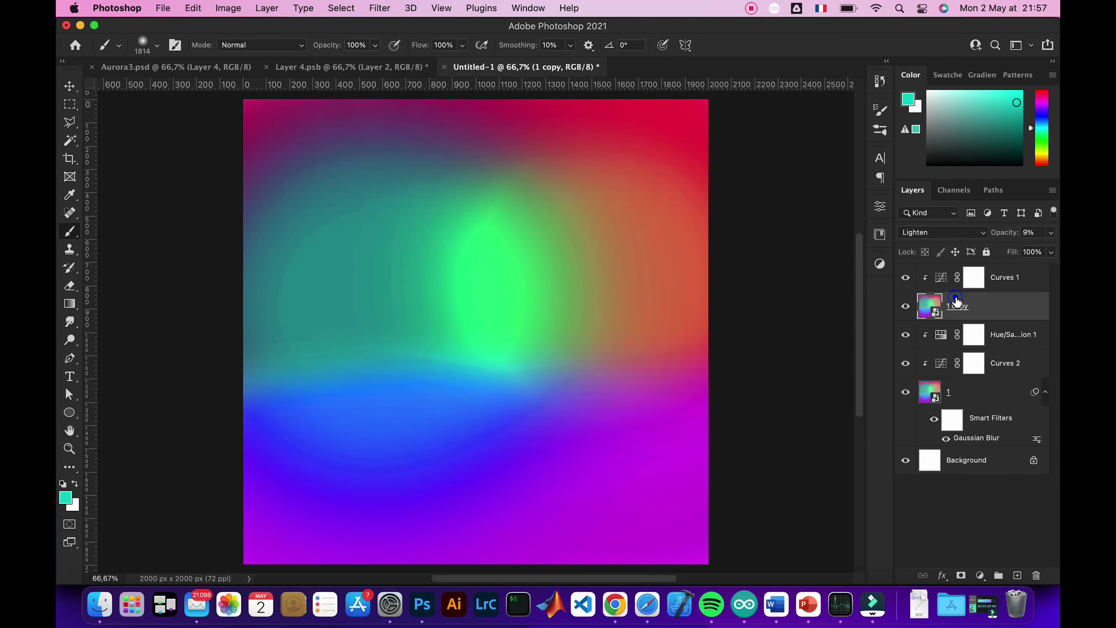
pyautogui.click(1051, 233)
pyautogui.moveTo(1006, 249); pyautogui.dragTo(1018, 250)
pyautogui.click(940, 233)
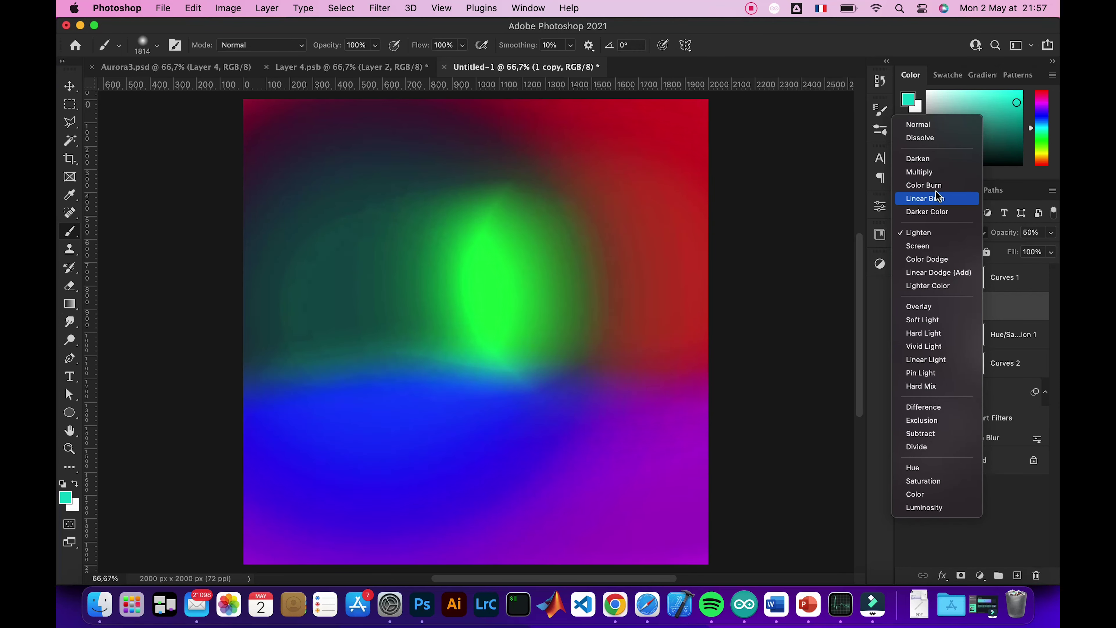
pyautogui.click(935, 172)
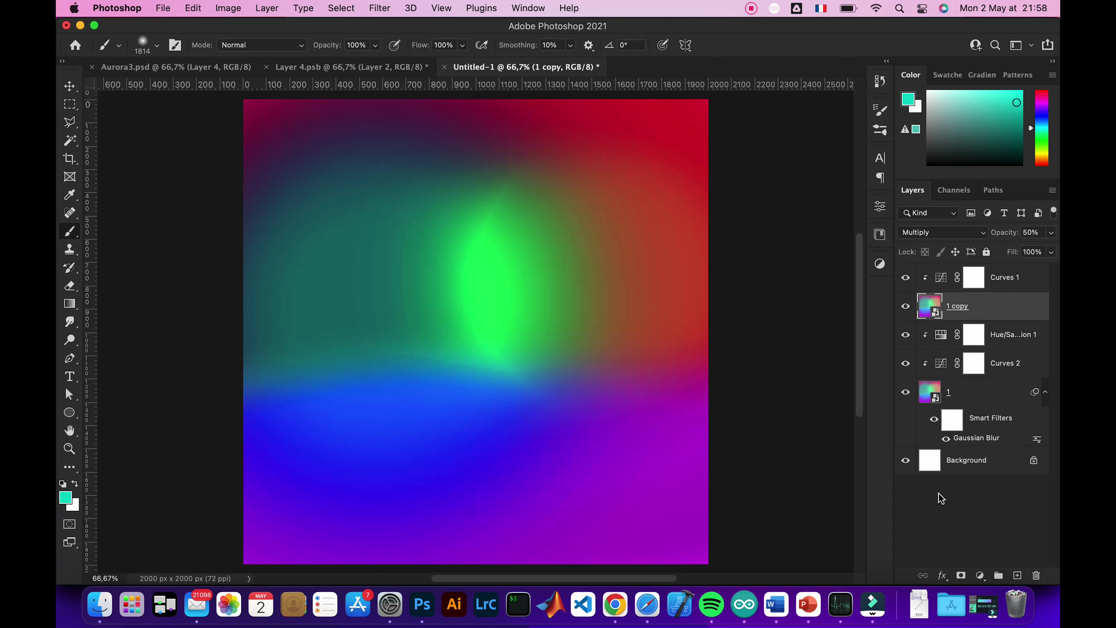
# - Stamp a merged copy of all visible layers as Layer 1 at the top of the stack
pyautogui.press('super+alt+shift+e')
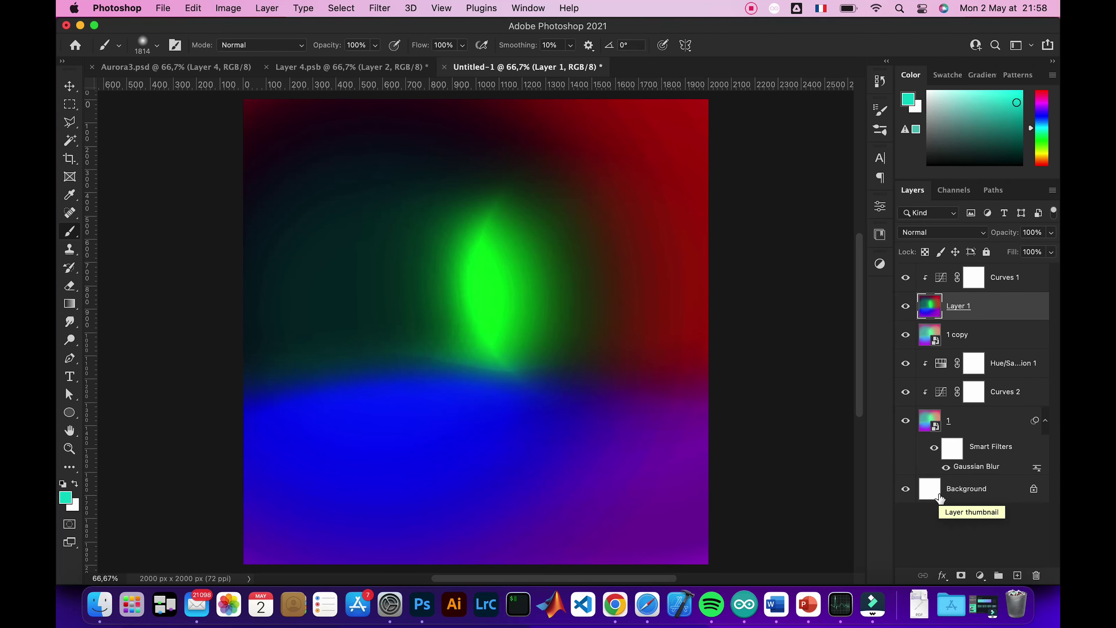
pyautogui.press('z')
pyautogui.press('BackSpace')
pyautogui.click(996, 284)
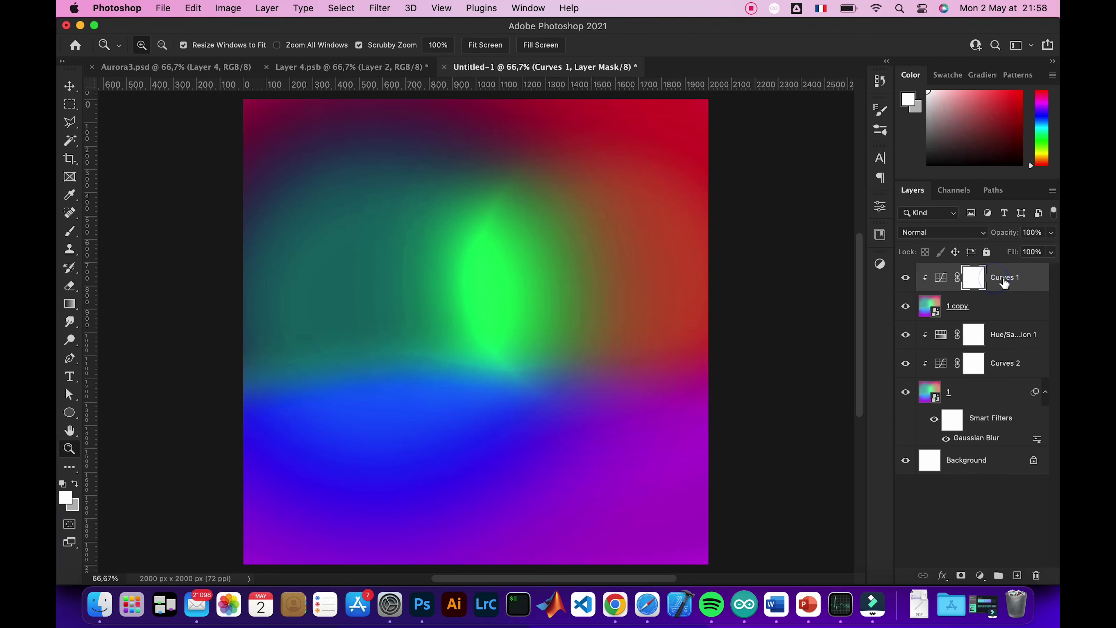
pyautogui.press('super+z')
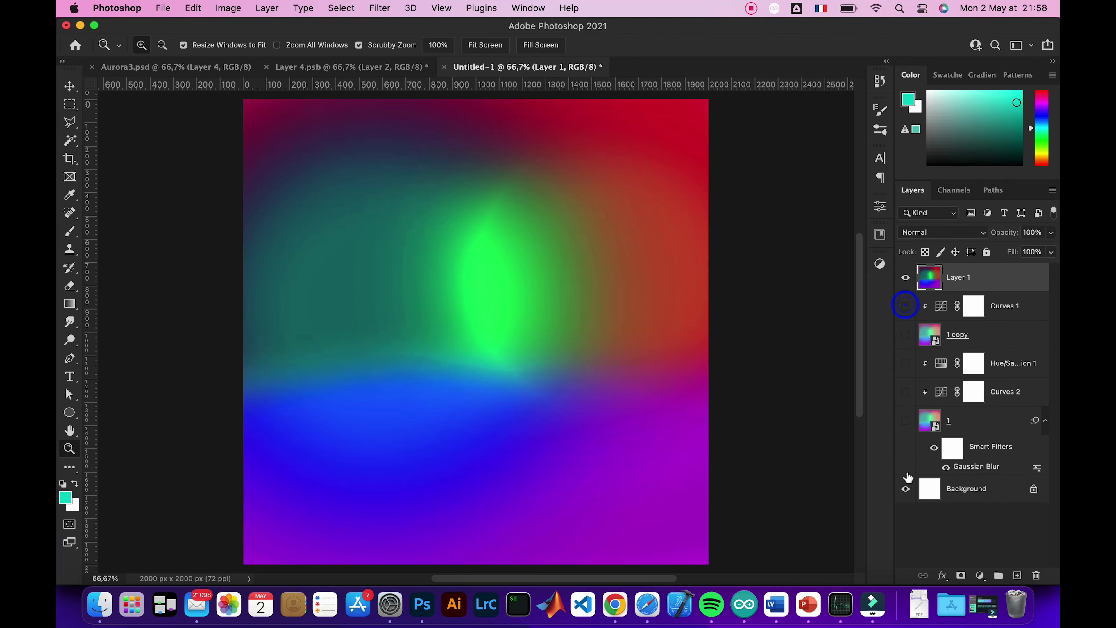
# - Apply 7% Uniform monochromatic Add Noise to merged Layer 1 and delete the spare duplicate
pyautogui.press('super+j')
pyautogui.click(973, 306)
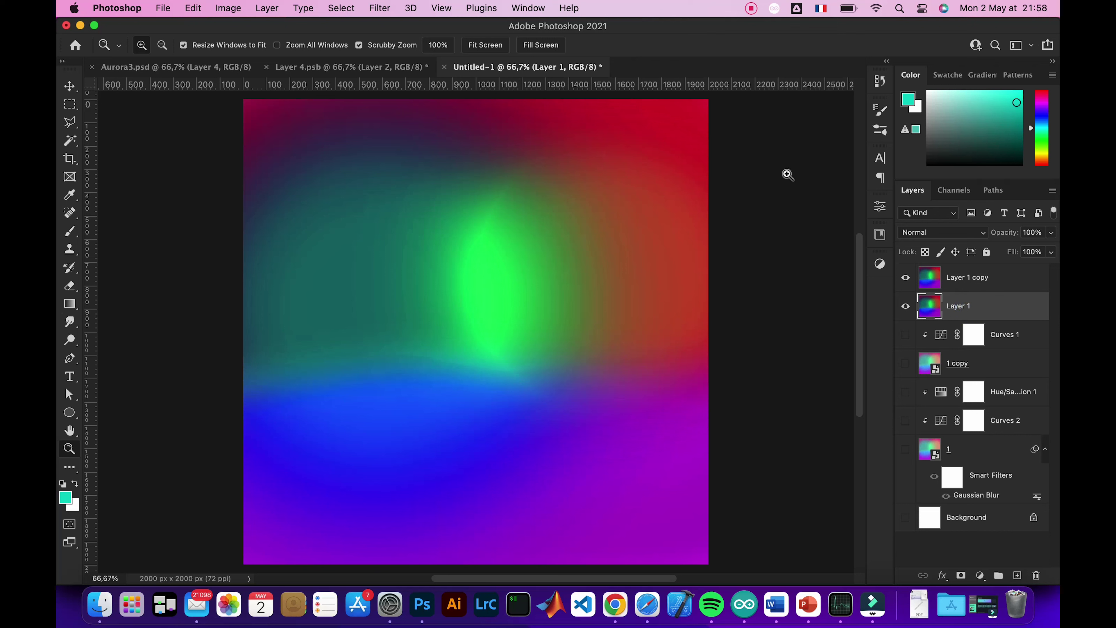
pyautogui.click(379, 8)
pyautogui.moveTo(387, 225)
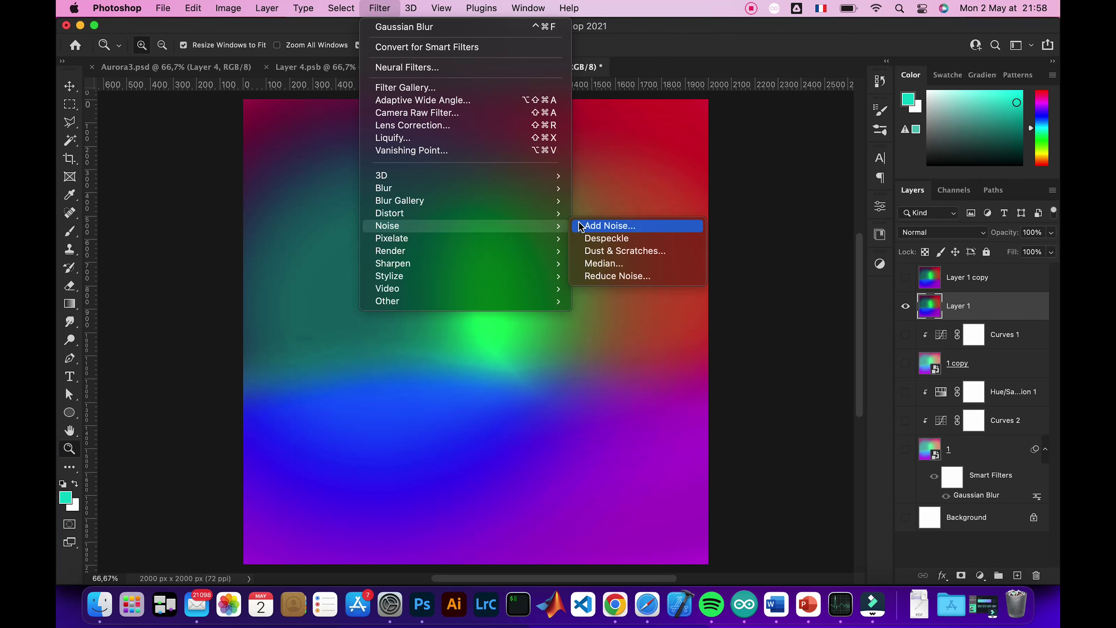
pyautogui.click(597, 227)
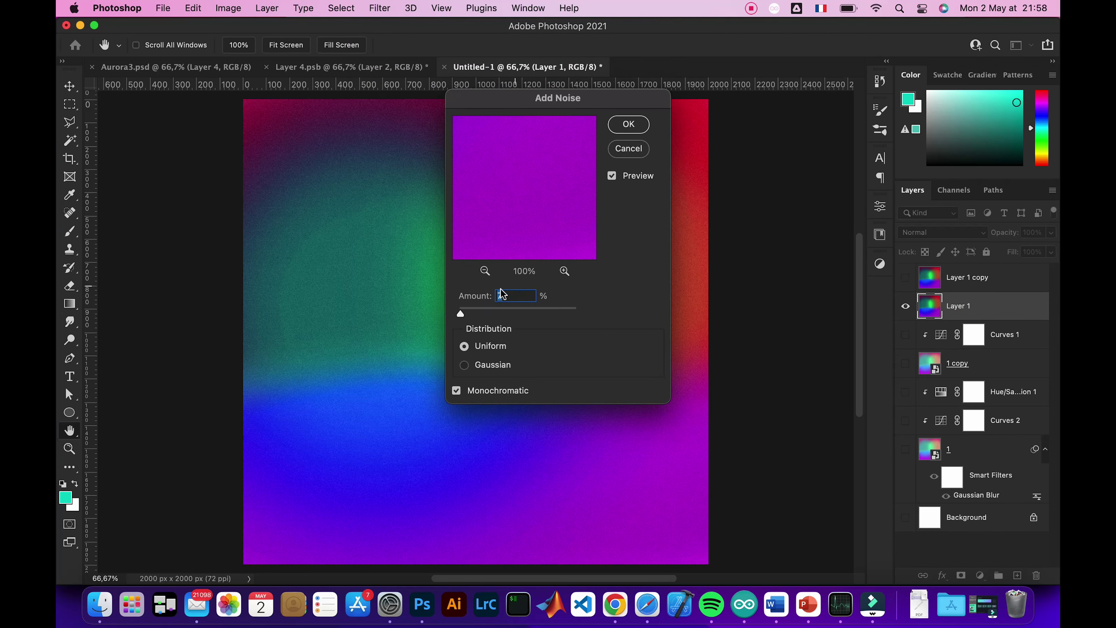
pyautogui.click(628, 124)
pyautogui.click(971, 281)
pyautogui.press('BackSpace')
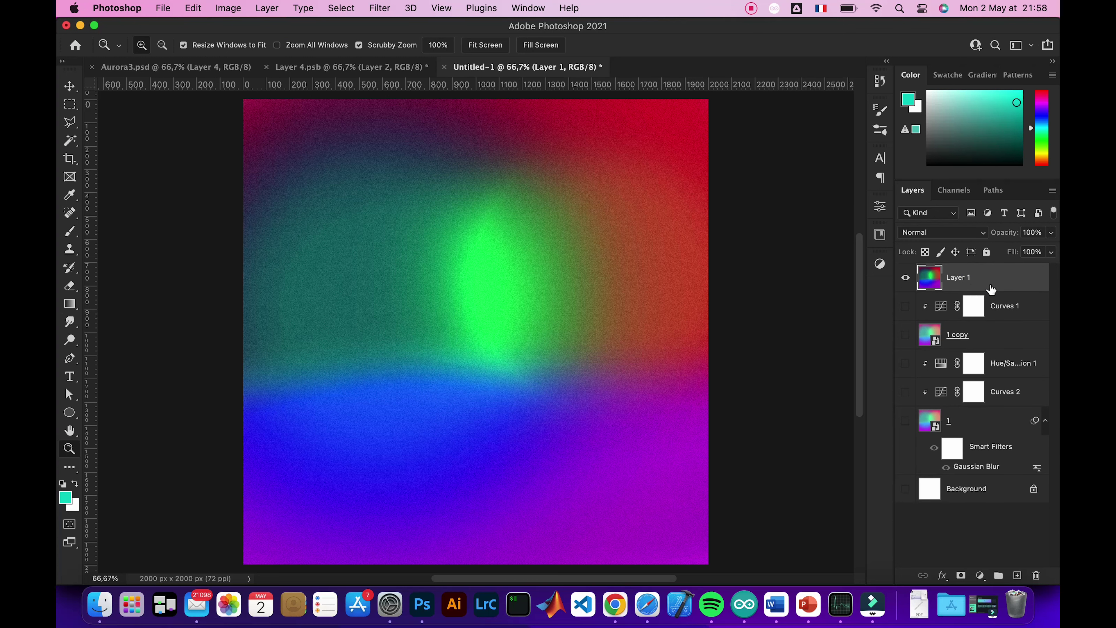
# - Duplicate the grainy gradient layer and set the copy to Lighten blend mode
pyautogui.press('super+j')
pyautogui.click(940, 233)
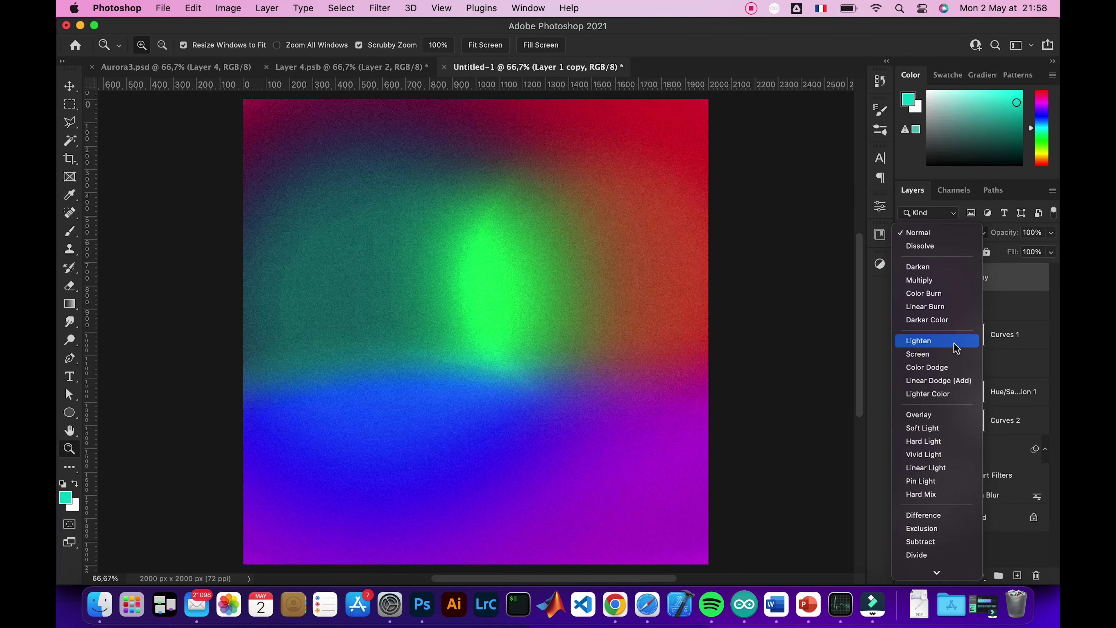
pyautogui.click(955, 342)
# - Soften the Lighten duplicate with a 2 px Gaussian Blur
pyautogui.click(379, 8)
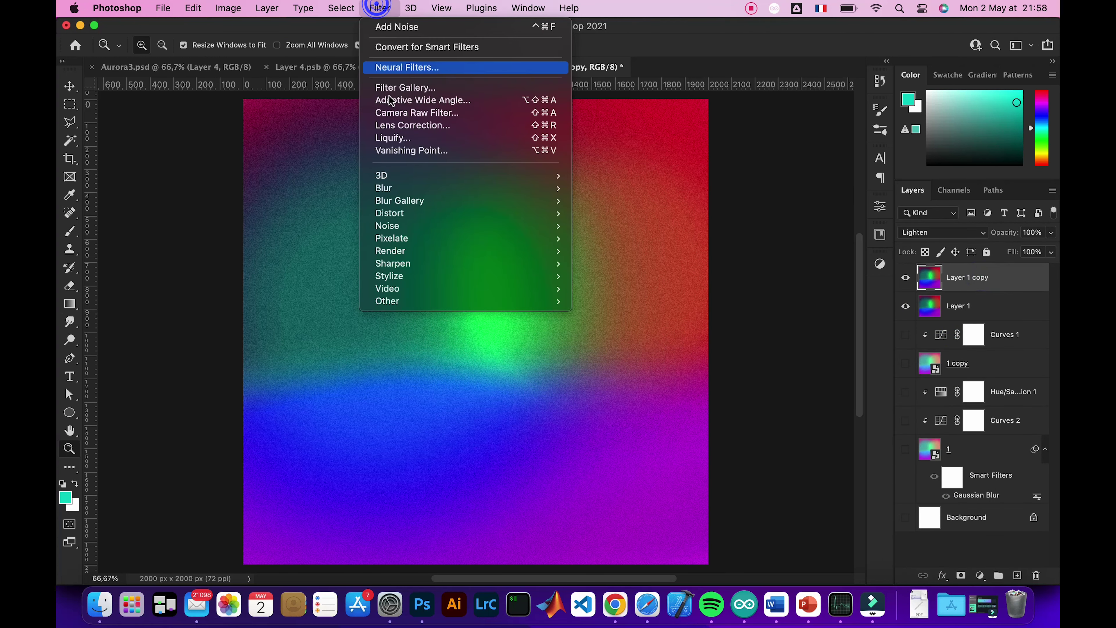
pyautogui.moveTo(384, 188)
pyautogui.click(591, 202)
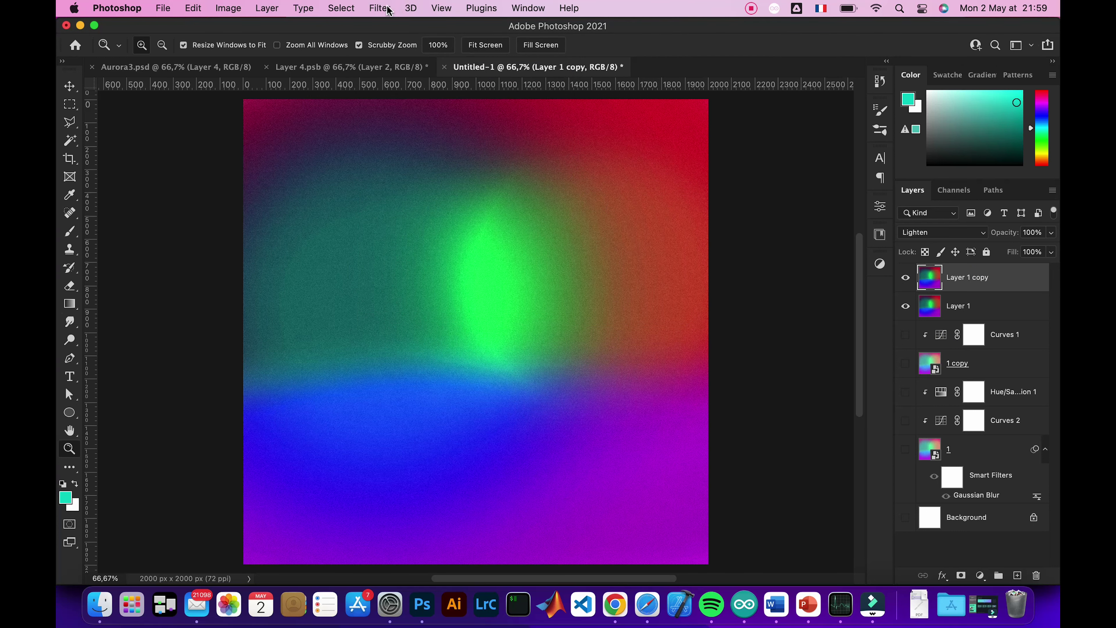
pyautogui.click(380, 8)
pyautogui.click(606, 235)
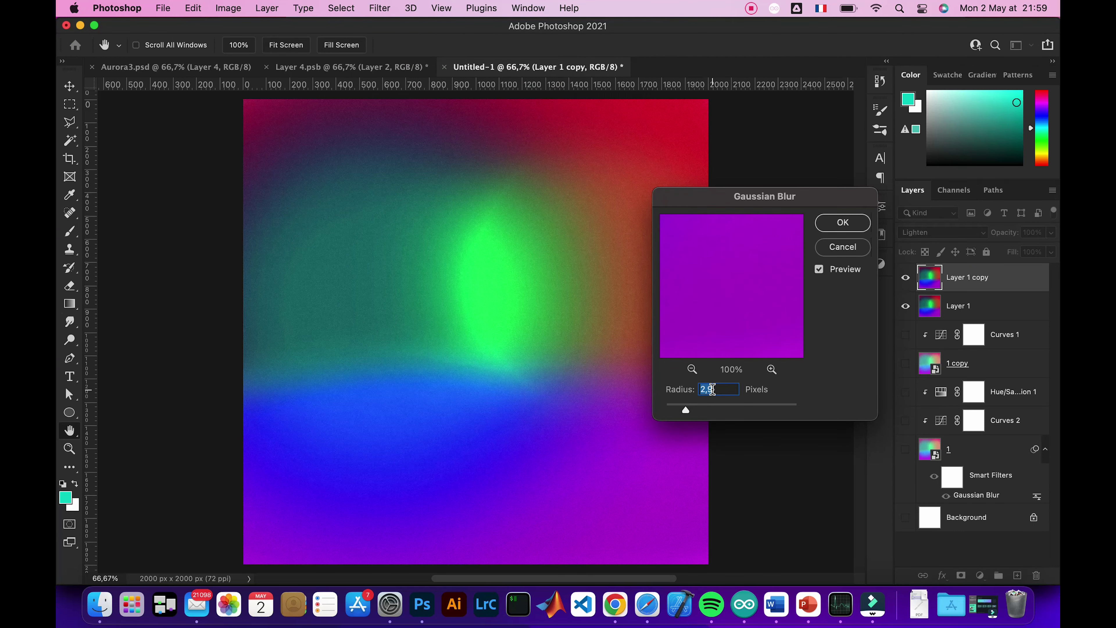
pyautogui.click(844, 226)
pyautogui.press('z')
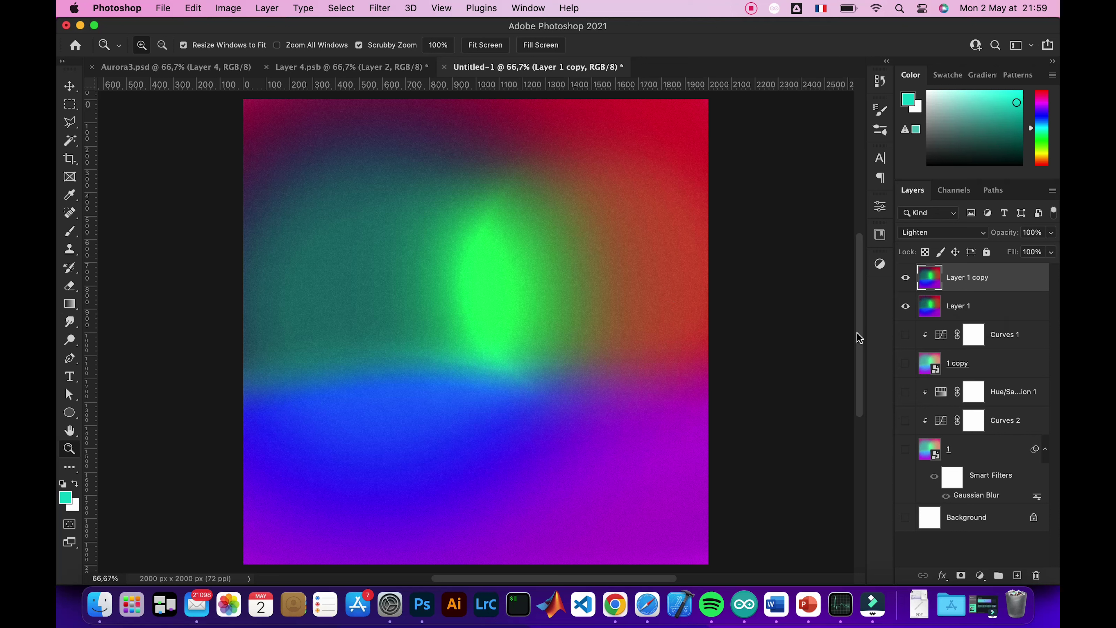
# - Type the title 'Aurora' near the canvas centre and make it white
pyautogui.press('t')
pyautogui.click(456, 349)
pyautogui.write('A')
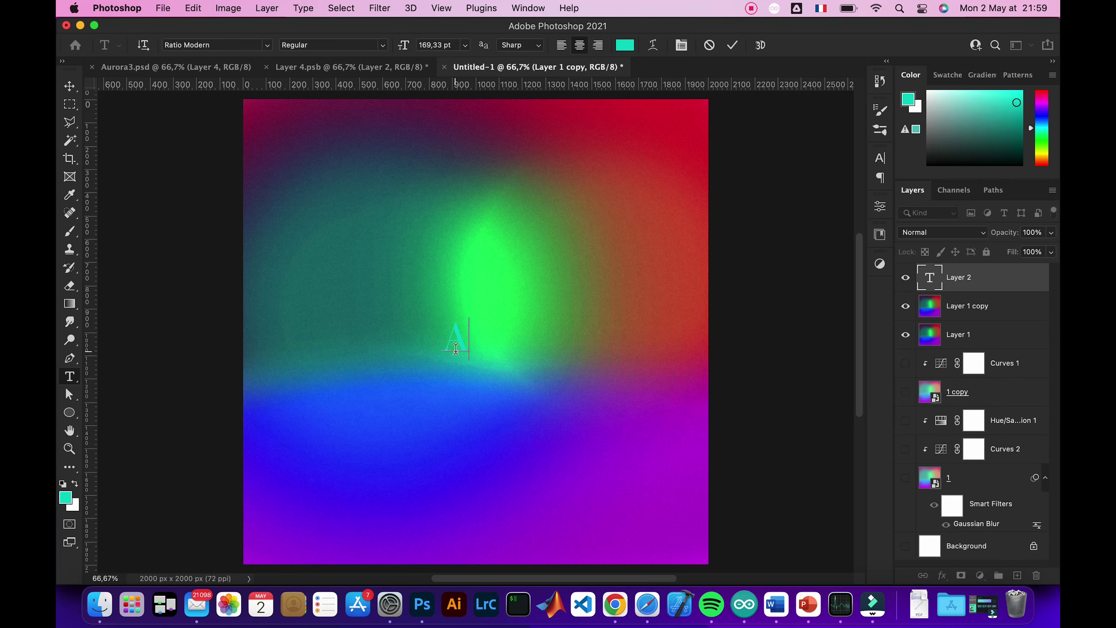
pyautogui.write('urora')
pyautogui.press('super+a')
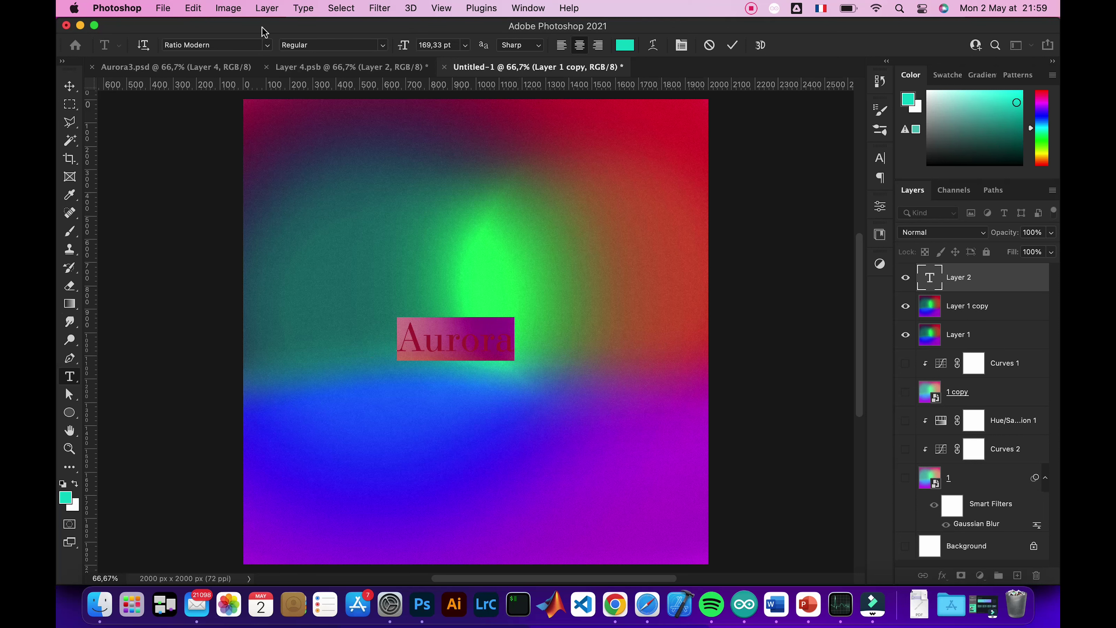
pyautogui.click(624, 45)
pyautogui.click(853, 212)
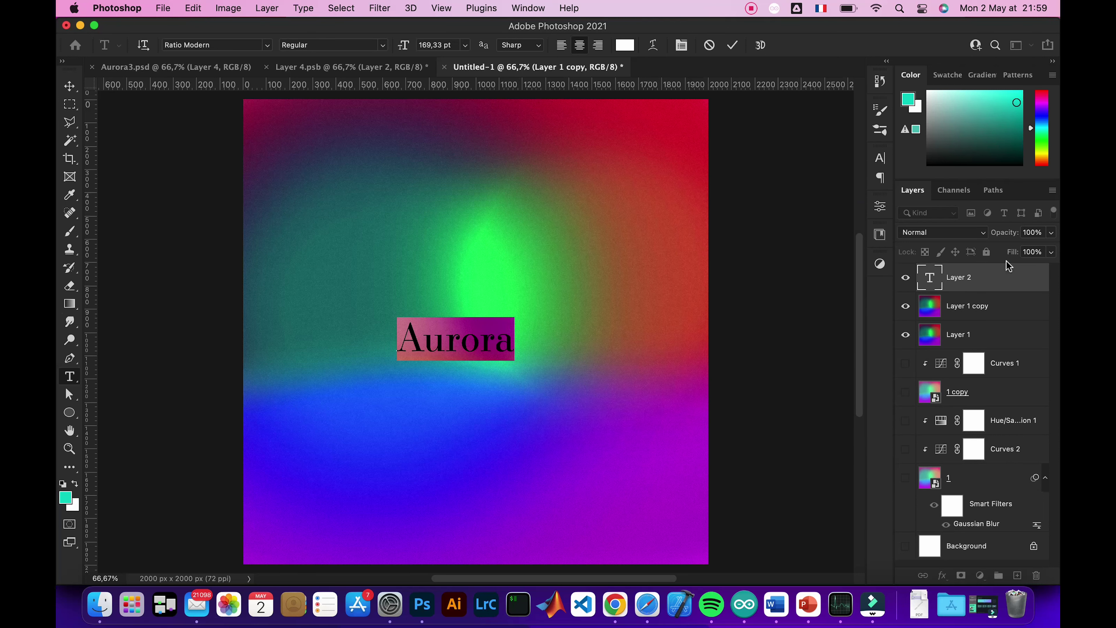
# - Scale the Aurora title to about 268% and centre it on the canvas
pyautogui.press('super+t')
pyautogui.moveTo(514, 317); pyautogui.dragTo(697, 250)
pyautogui.moveTo(399, 250); pyautogui.dragTo(382, 243)
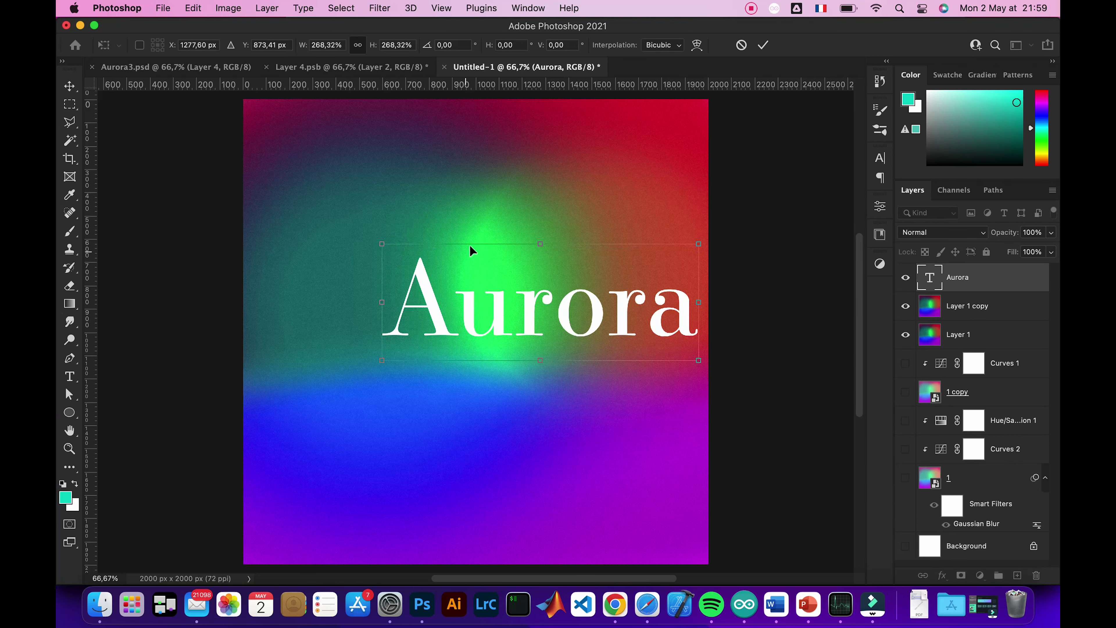
pyautogui.moveTo(476, 249); pyautogui.dragTo(412, 279)
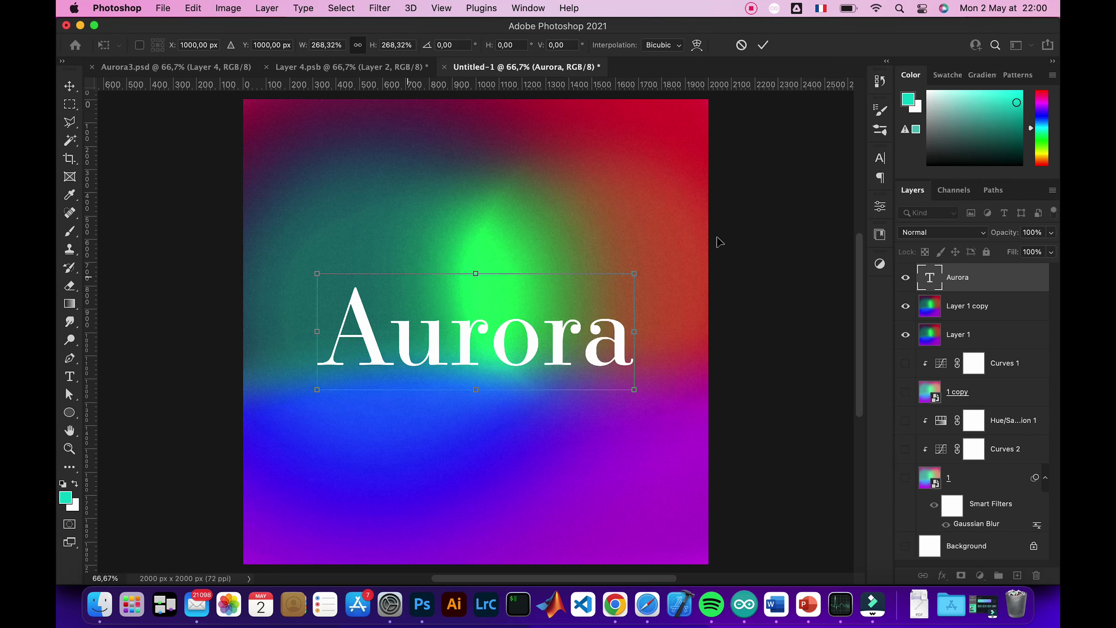
pyautogui.click(1025, 279)
pyautogui.click(940, 232)
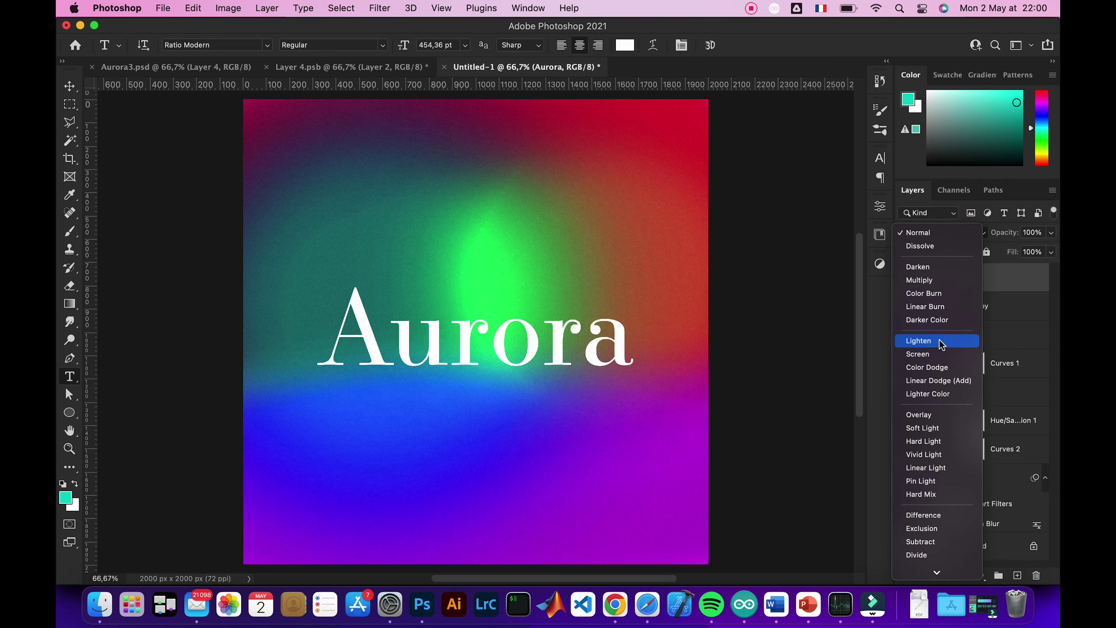
# - Set the Aurora title to Overlay, move it slightly lower, and make it black
pyautogui.click(933, 415)
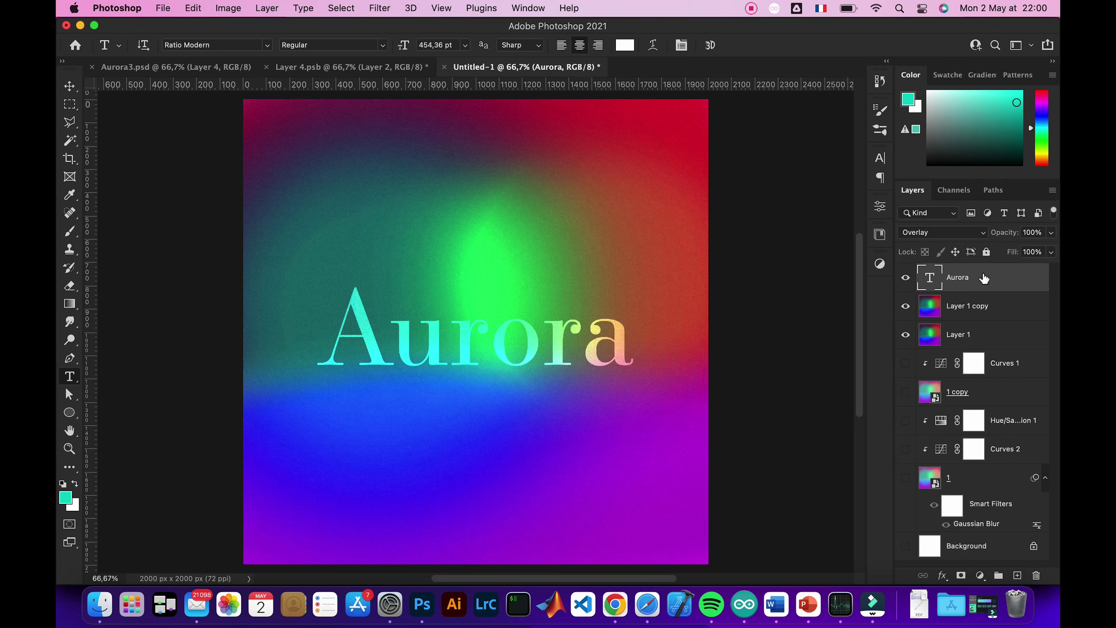
pyautogui.moveTo(590, 354)
pyautogui.mouseDown()
pyautogui.moveTo(583, 388)
pyautogui.moveTo(630, 390)
pyautogui.moveTo(610, 360)
pyautogui.mouseUp()
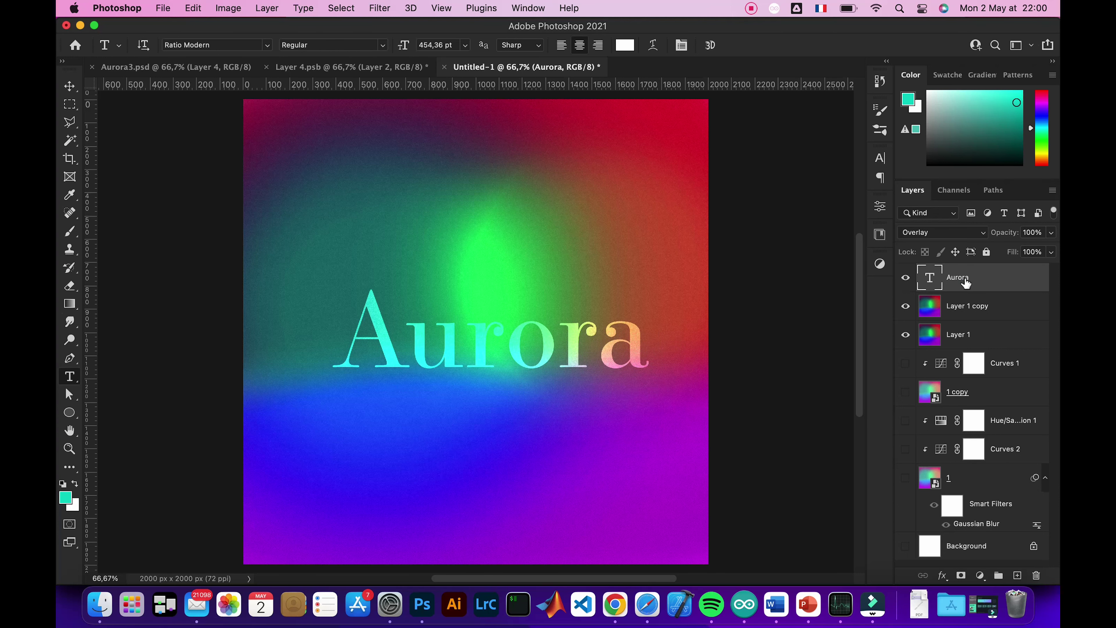
pyautogui.click(624, 44)
pyautogui.click(552, 398)
pyautogui.click(867, 210)
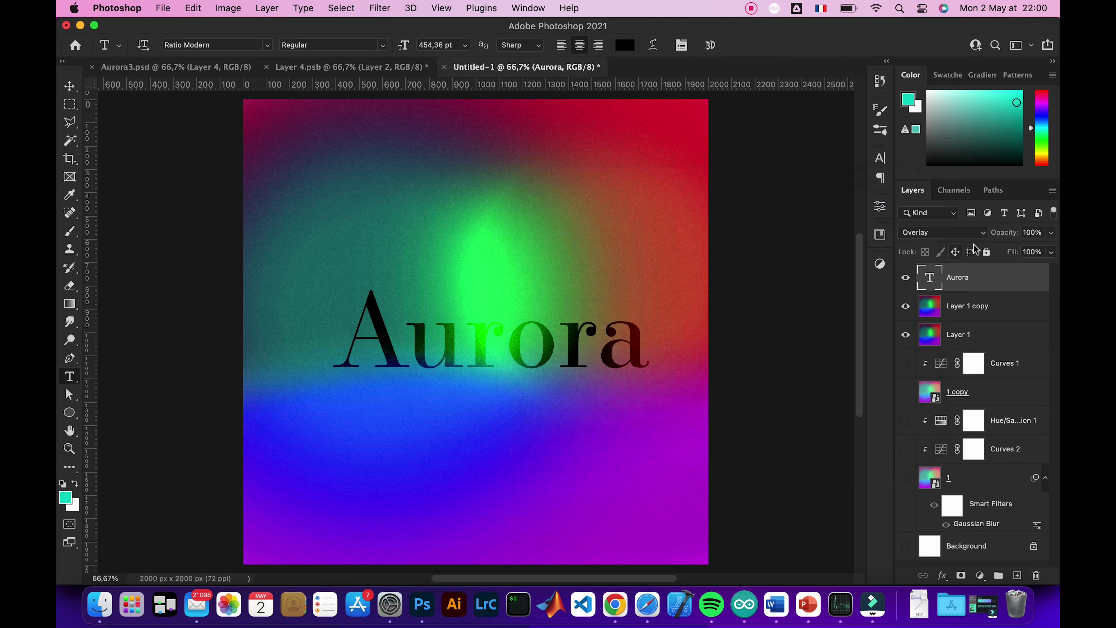
# - Switch the title to Soft Light blending and nudge it back to centre
pyautogui.click(973, 233)
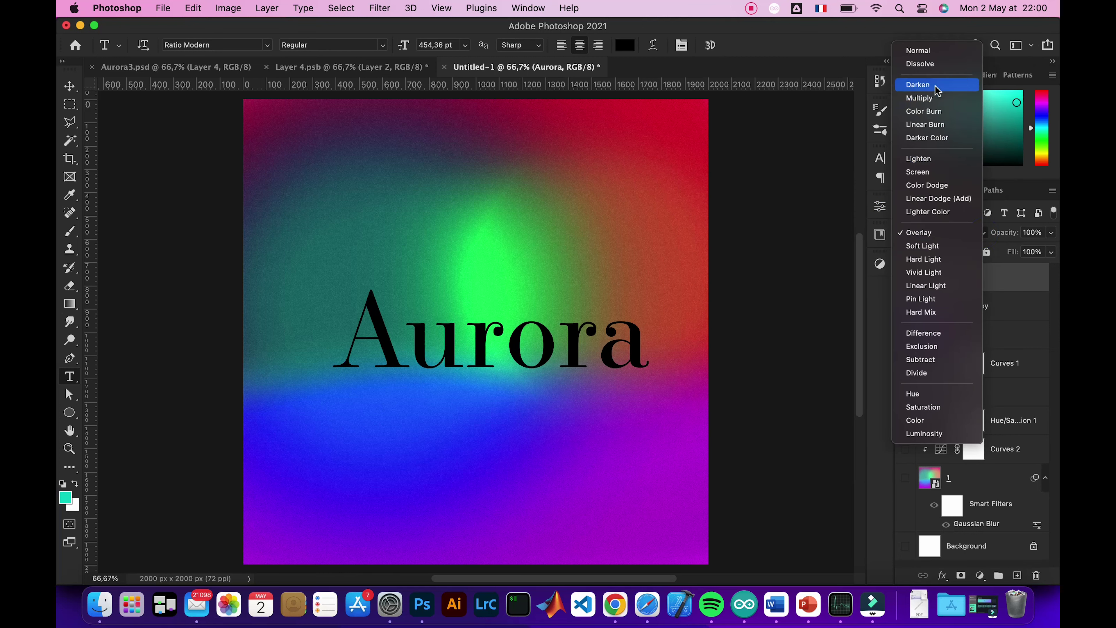
pyautogui.click(940, 251)
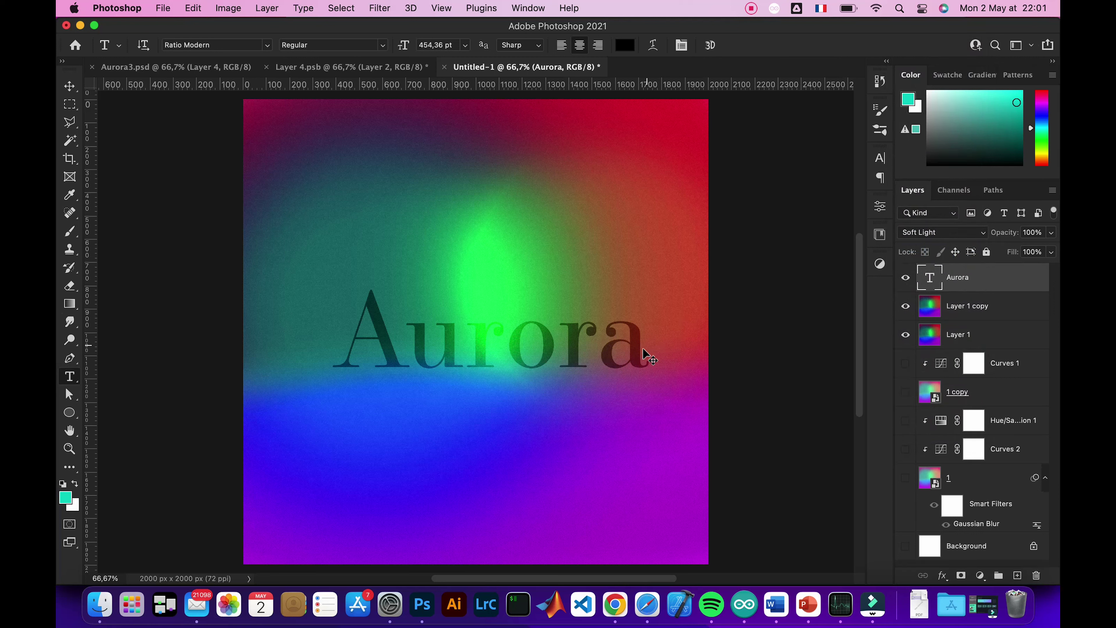
pyautogui.moveTo(644, 351); pyautogui.dragTo(630, 366)
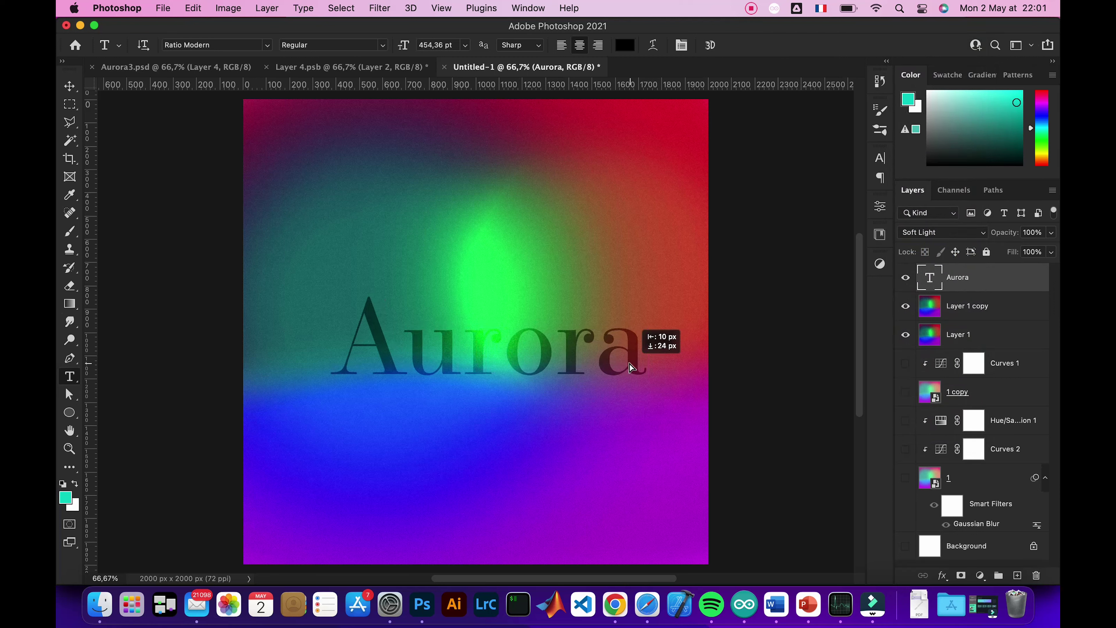
pyautogui.moveTo(629, 366); pyautogui.dragTo(626, 360)
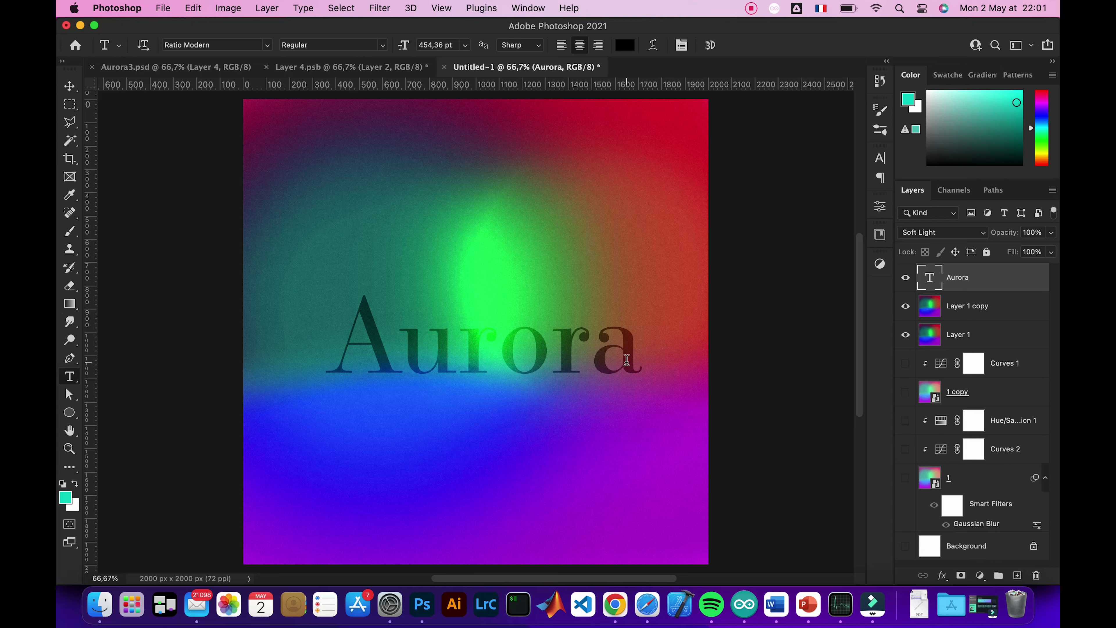
pyautogui.moveTo(626, 359); pyautogui.dragTo(625, 346)
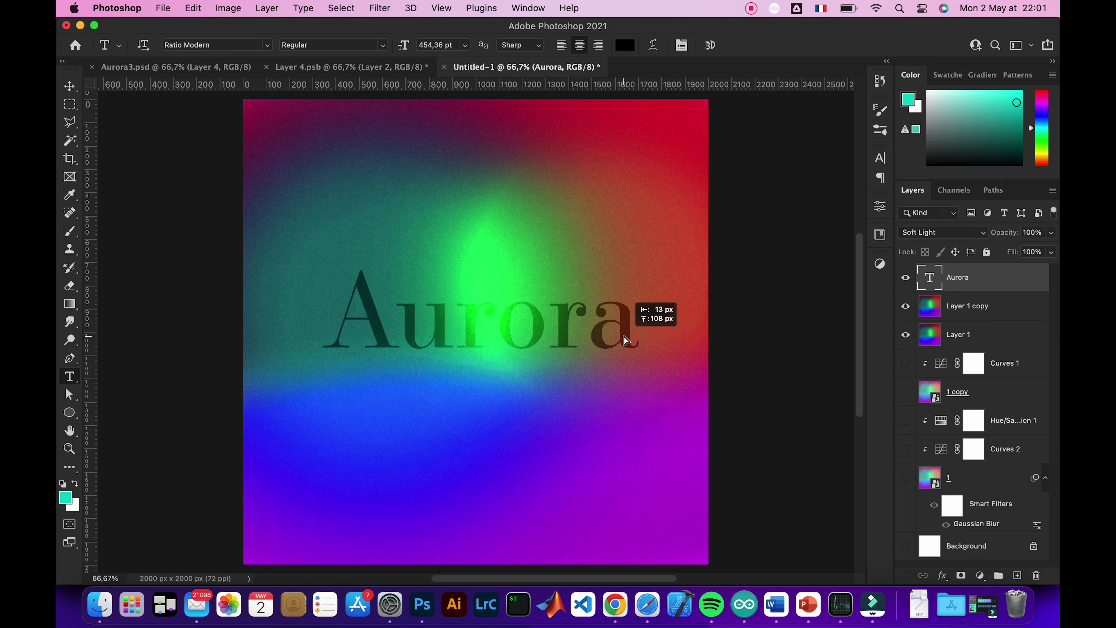
pyautogui.moveTo(625, 347); pyautogui.dragTo(624, 332)
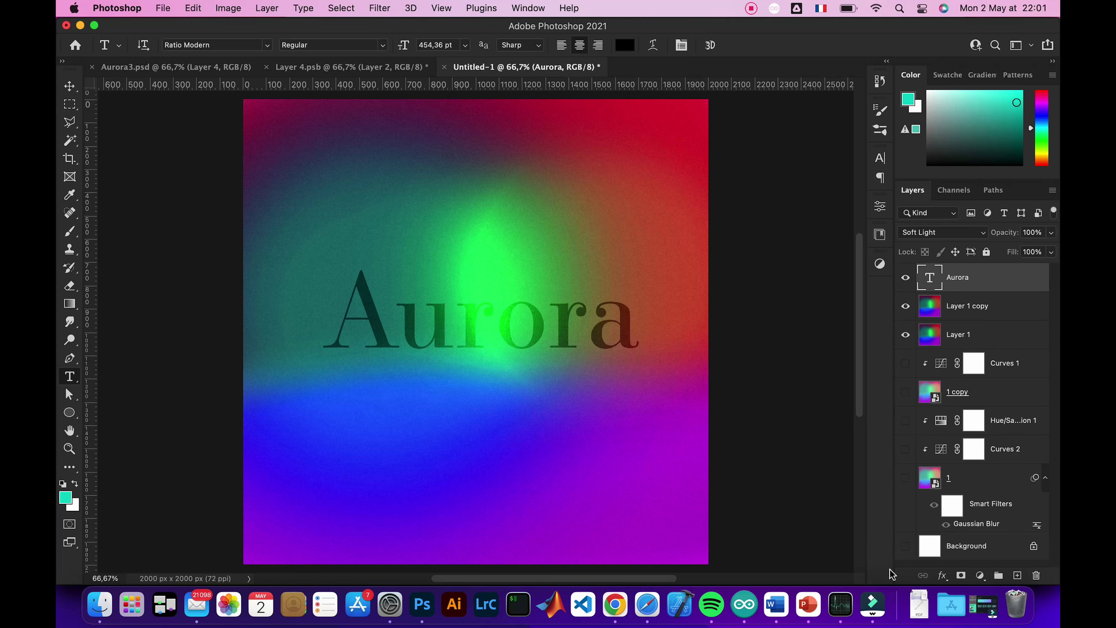